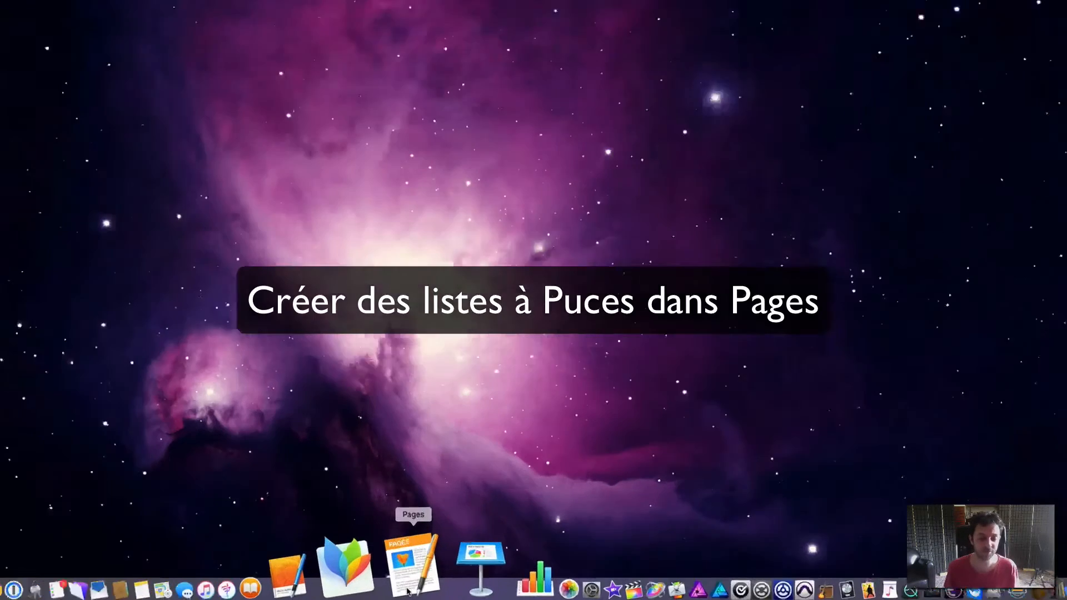
- Open Pages, create a document from the Vierge template and enter the title "Tarte aux poireaux :" on the first line
left_click(408, 592)
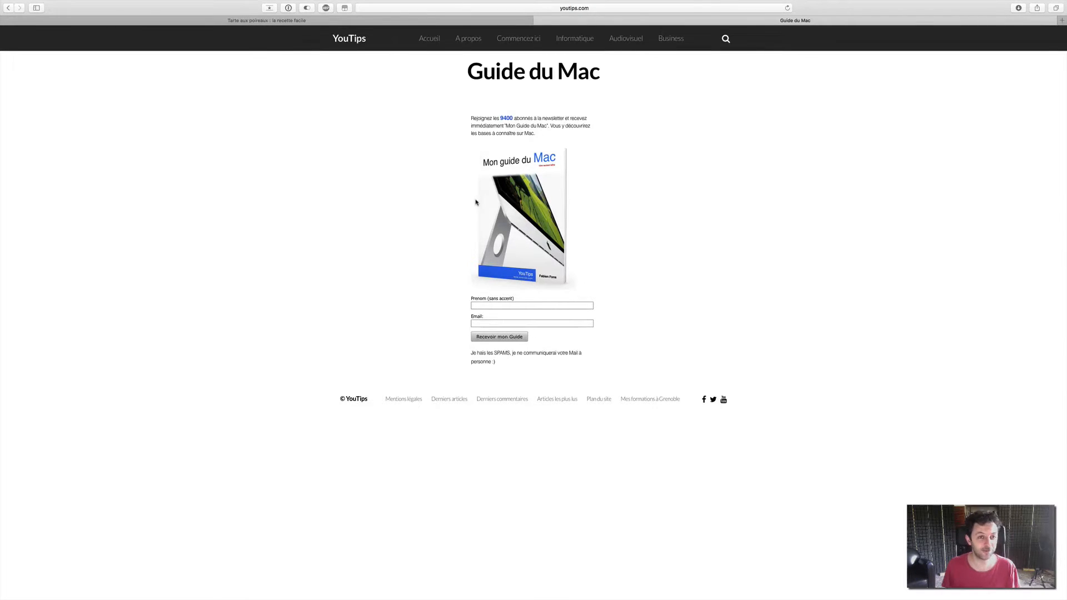
key("ctrl+Left")
mouse_move(432, 598)
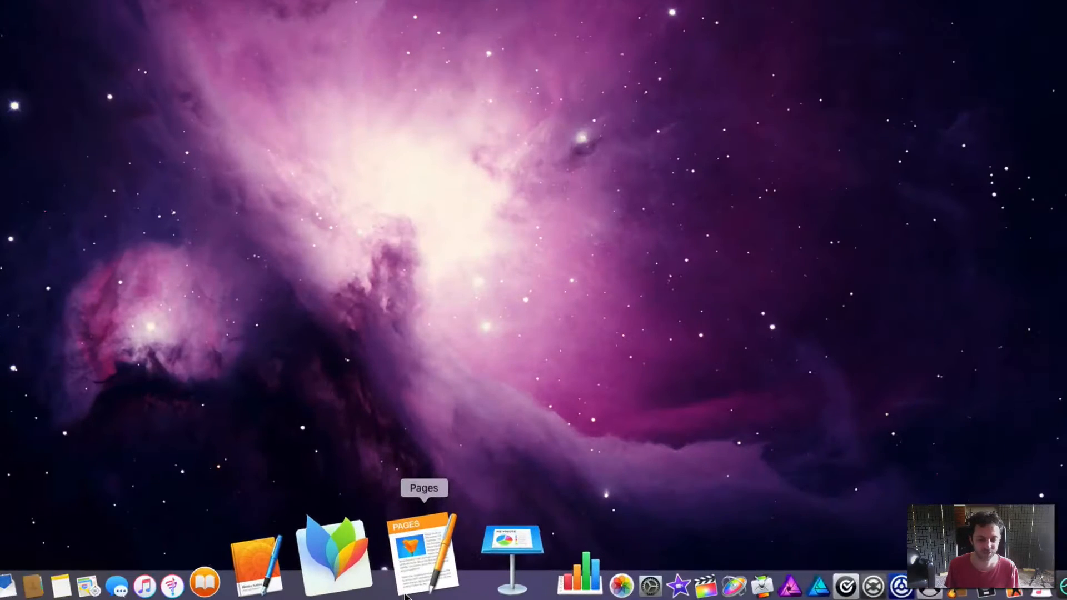
left_click(406, 596)
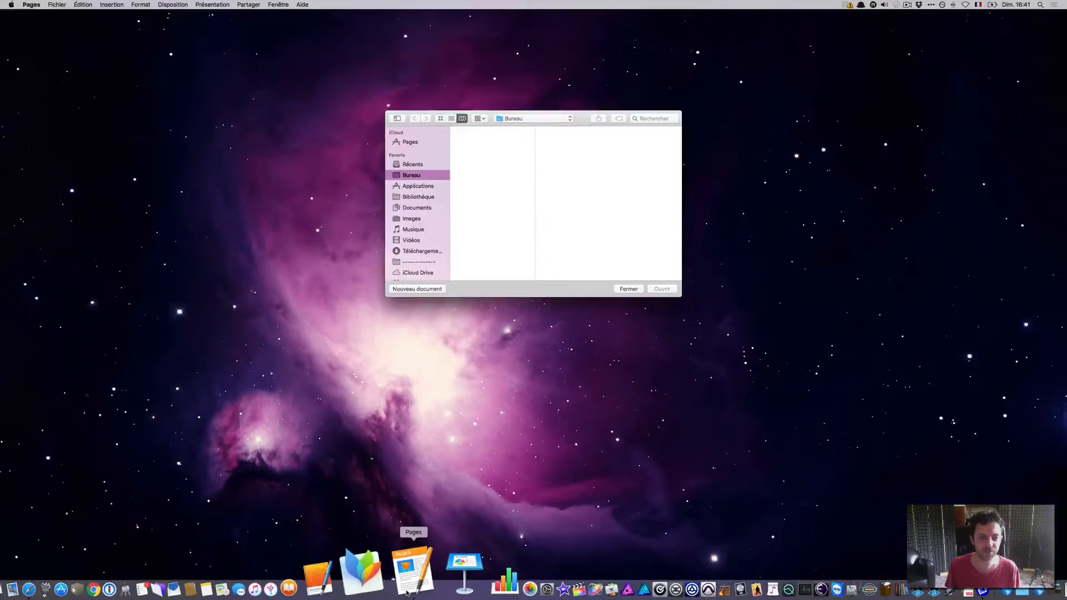
left_click(422, 291)
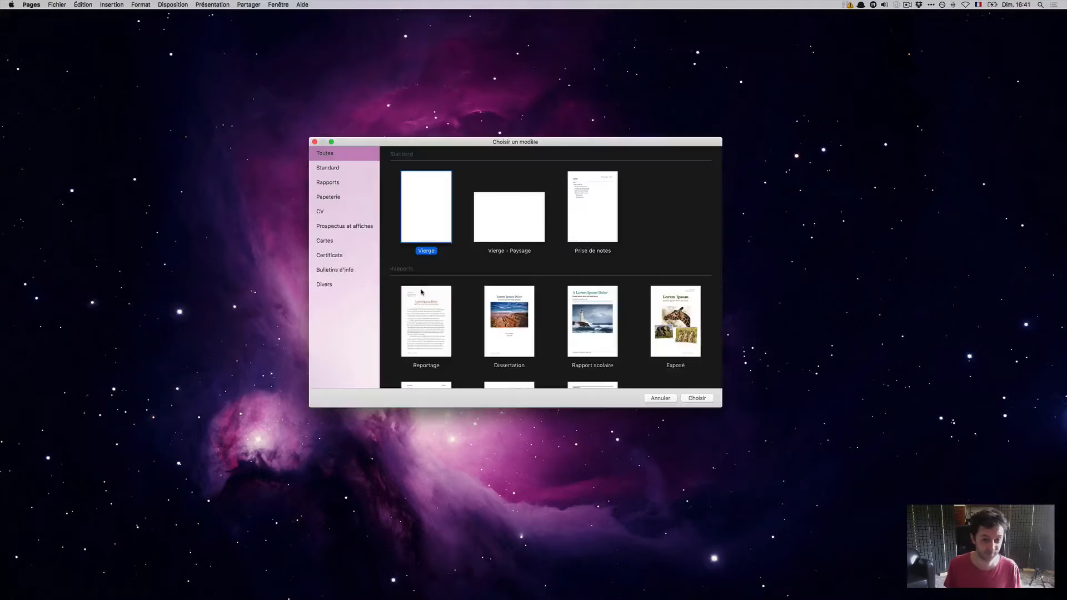
double_click(423, 191)
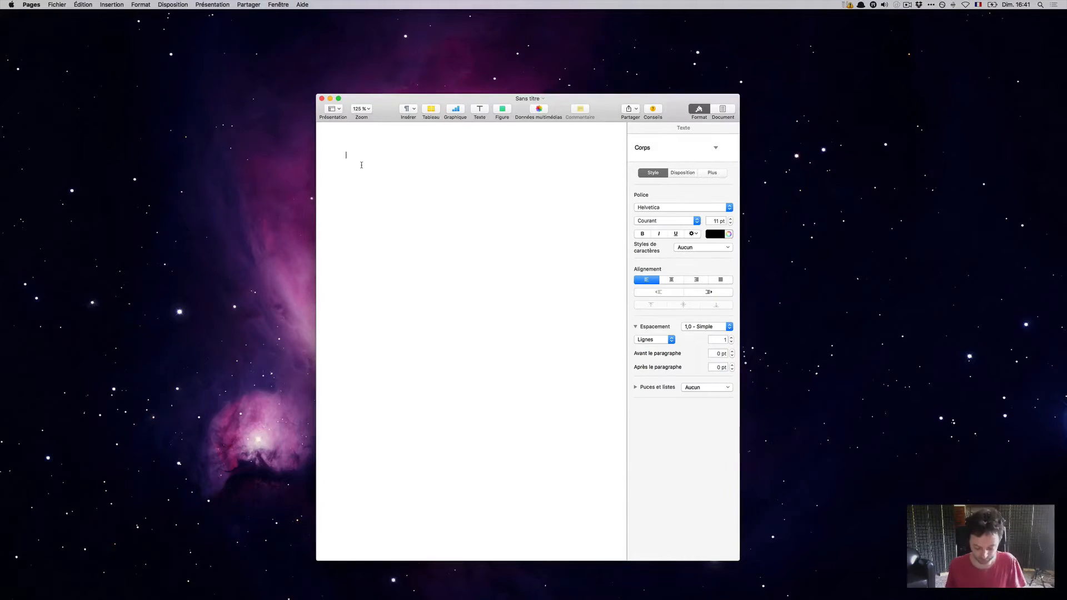
type("Tarte aux poireaux :")
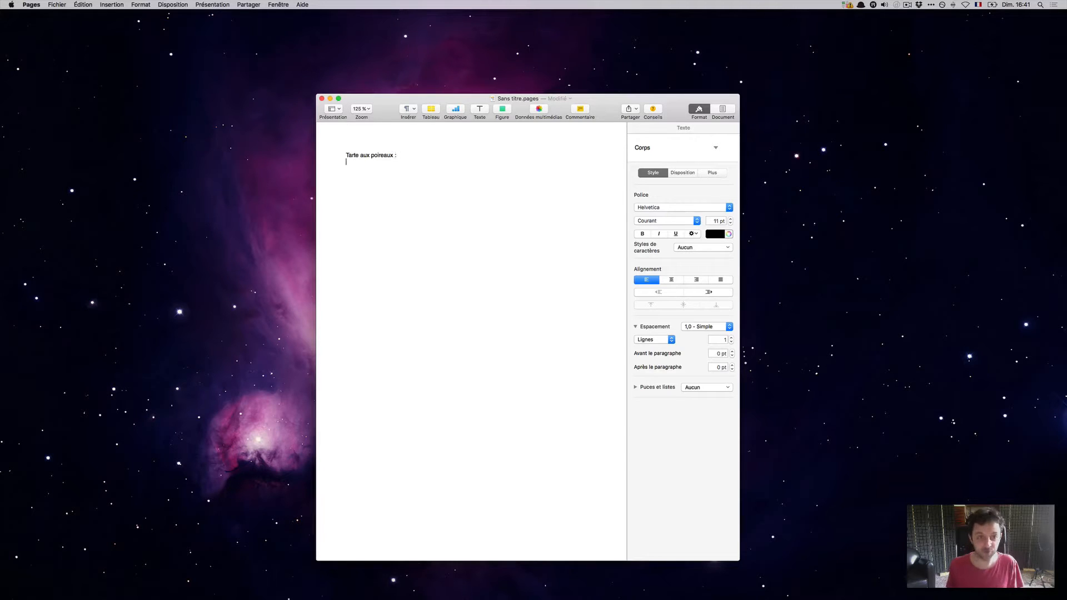
- Copy the ingredient "1 pâte brisée" from the leek tart recipe page in Safari and paste it below the title in Pages
key("super+Tab")
key("super+Tab")
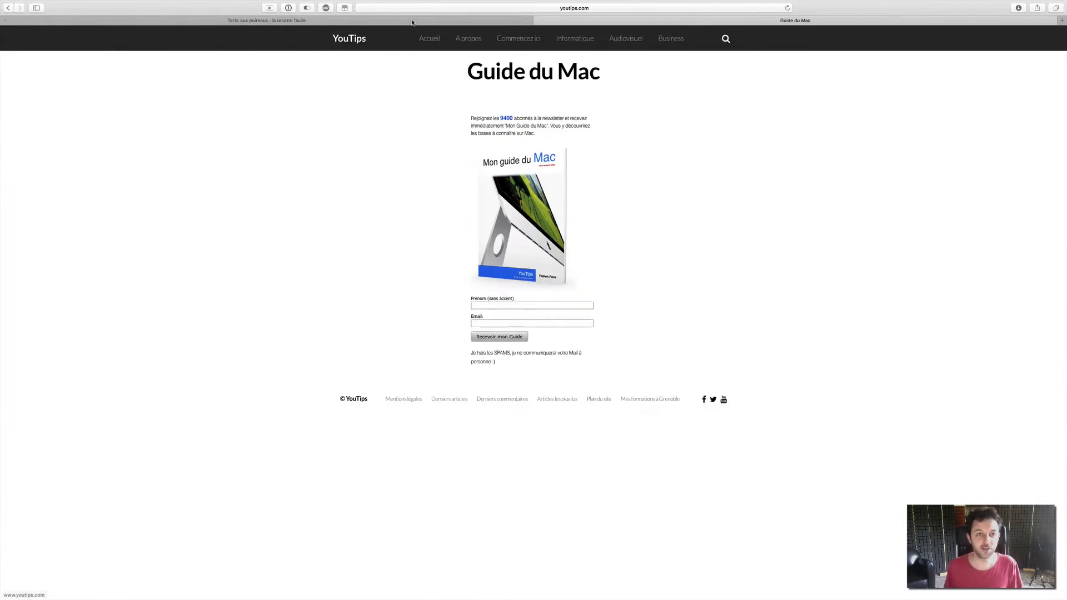
left_click(412, 22)
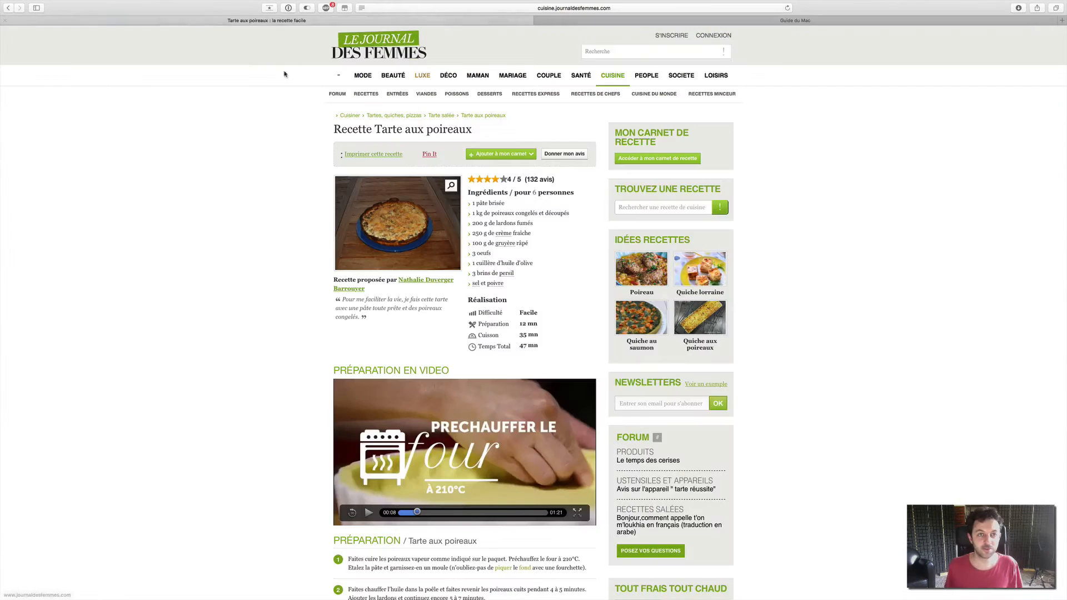
left_click_drag(505, 204, 473, 203)
key("super+c")
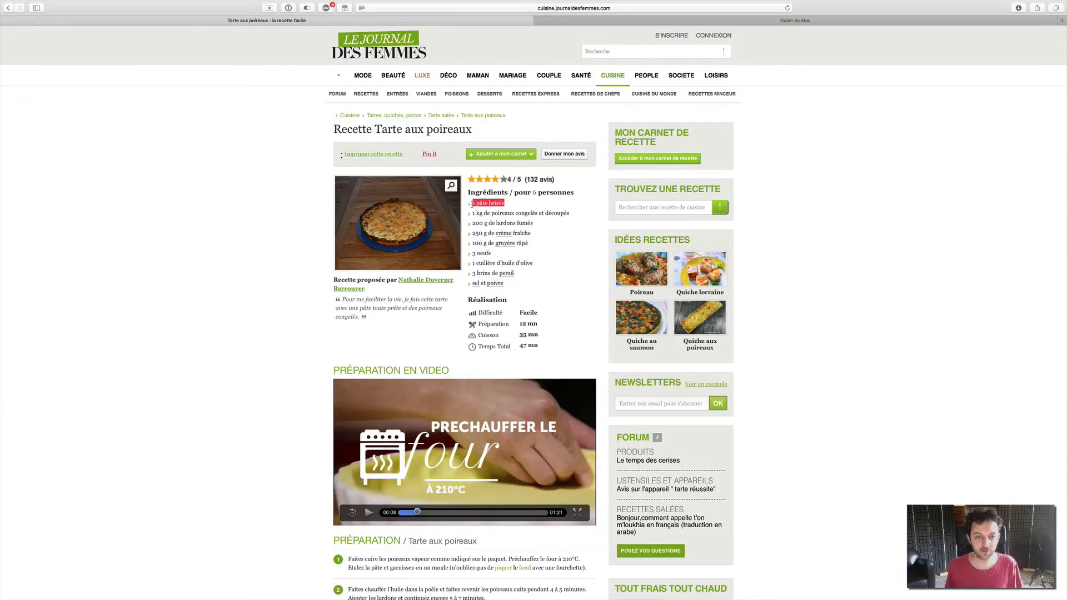
key("super+Tab")
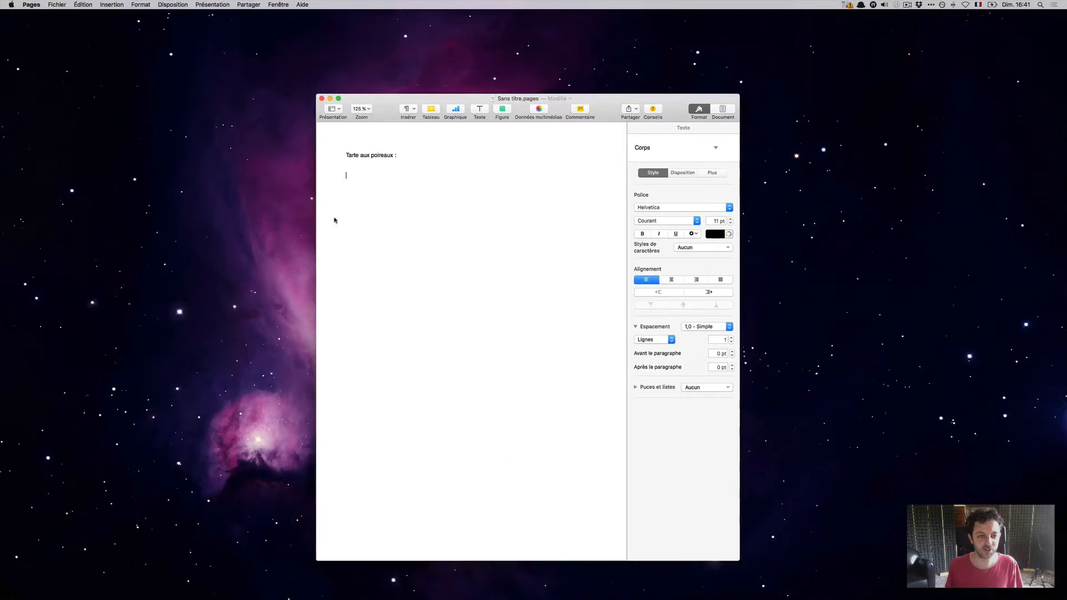
key("super+v")
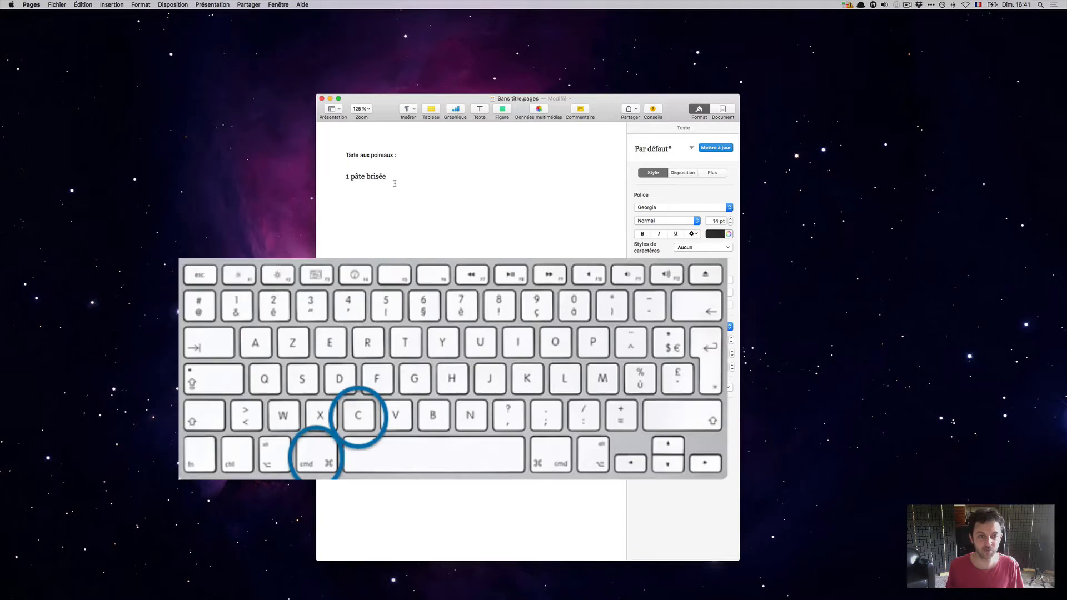
- Copy "200 g de lardons fumés" from the recipe in Safari and paste it on the next line in Pages
key("super+Tab")
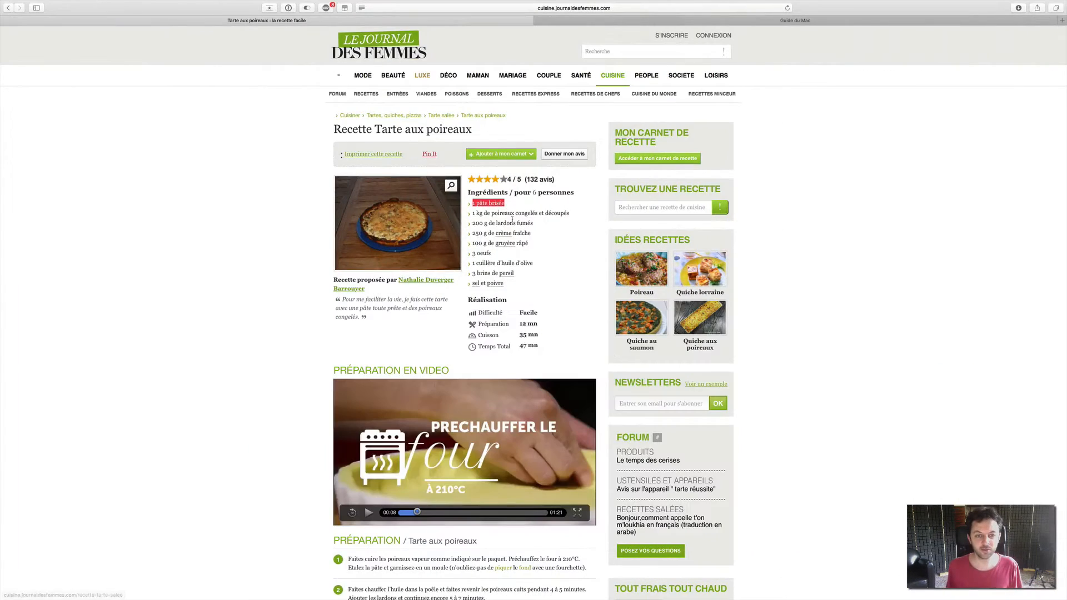
left_click_drag(535, 224, 468, 223)
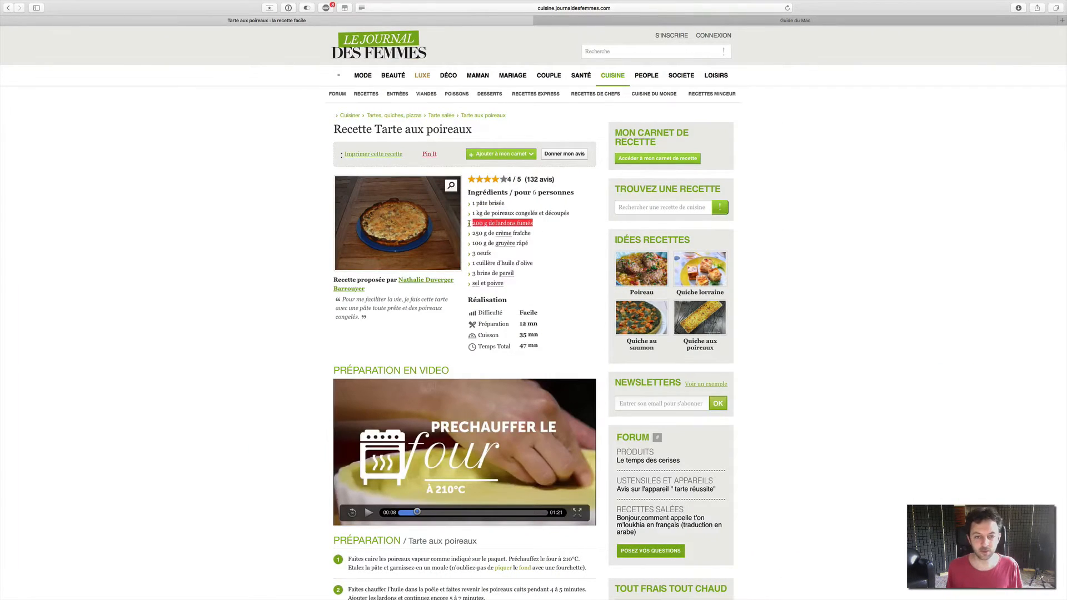
key("super+c")
key("super+Tab")
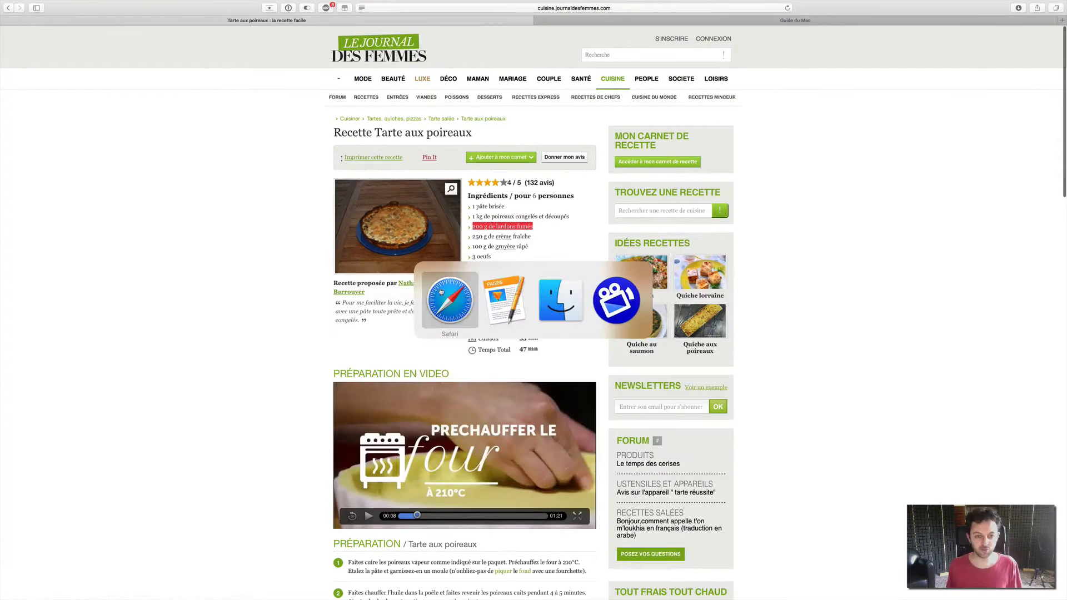
left_click(498, 298)
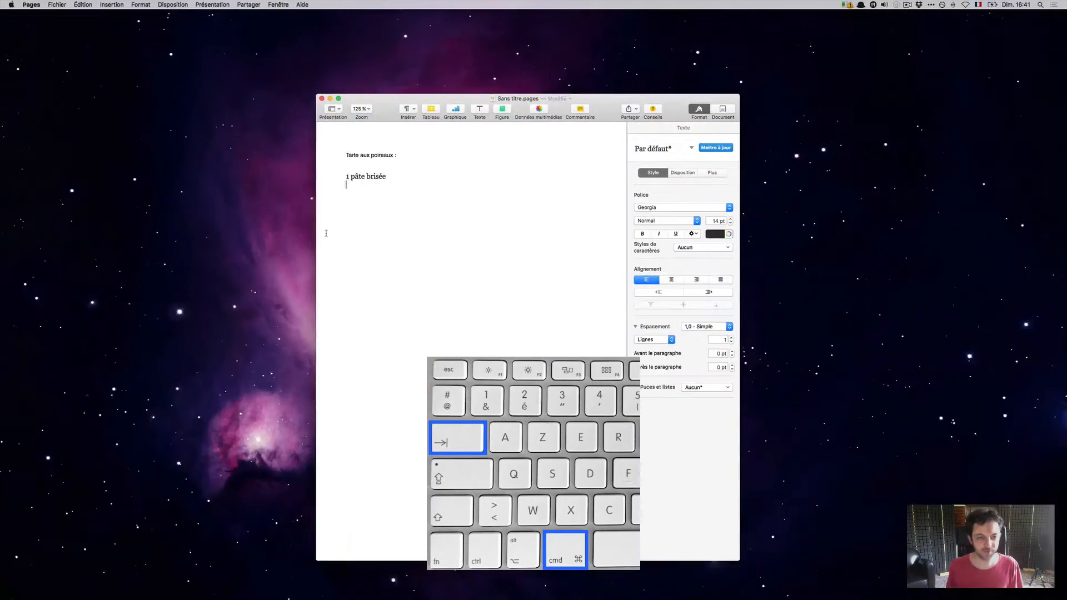
key("super+v")
- Copy "250 g de crème fraîche" from the recipe in Safari and paste it under the lardons line in Pages
key("super+Tab")
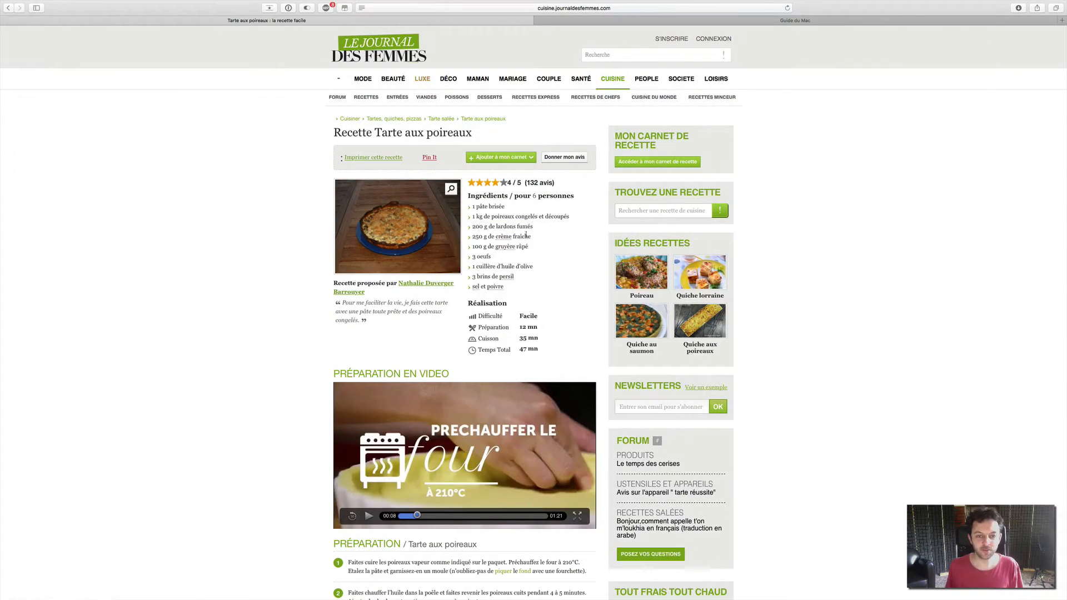
left_click_drag(532, 236, 472, 236)
key("super+c")
key("super+Tab")
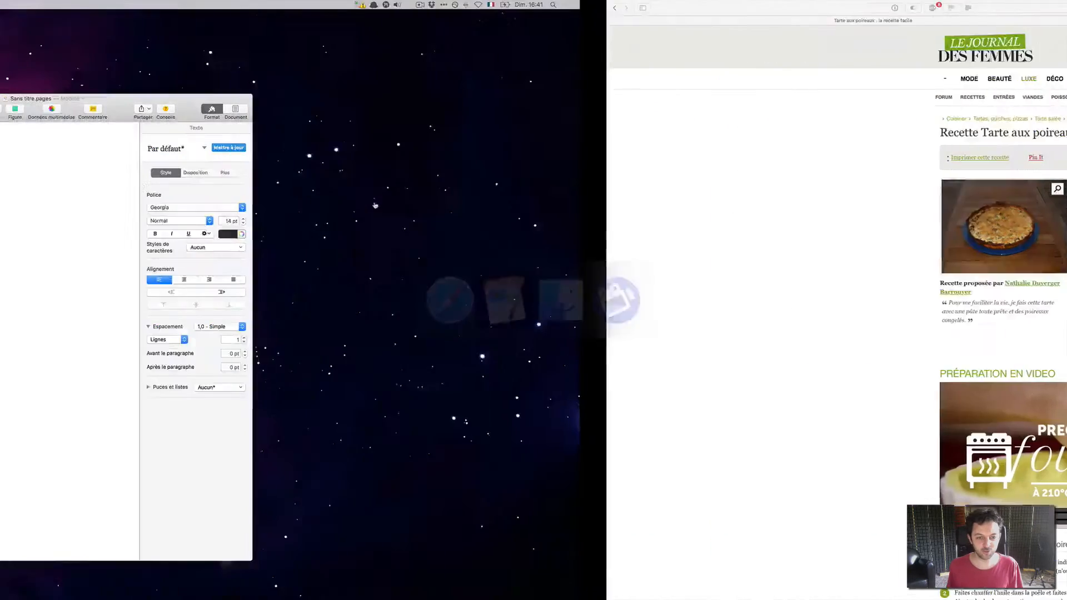
key("super+v")
- Copy "100 g de gruyère râpé" from the recipe in Safari and paste it as the fourth ingredient line in Pages
key("super+Tab")
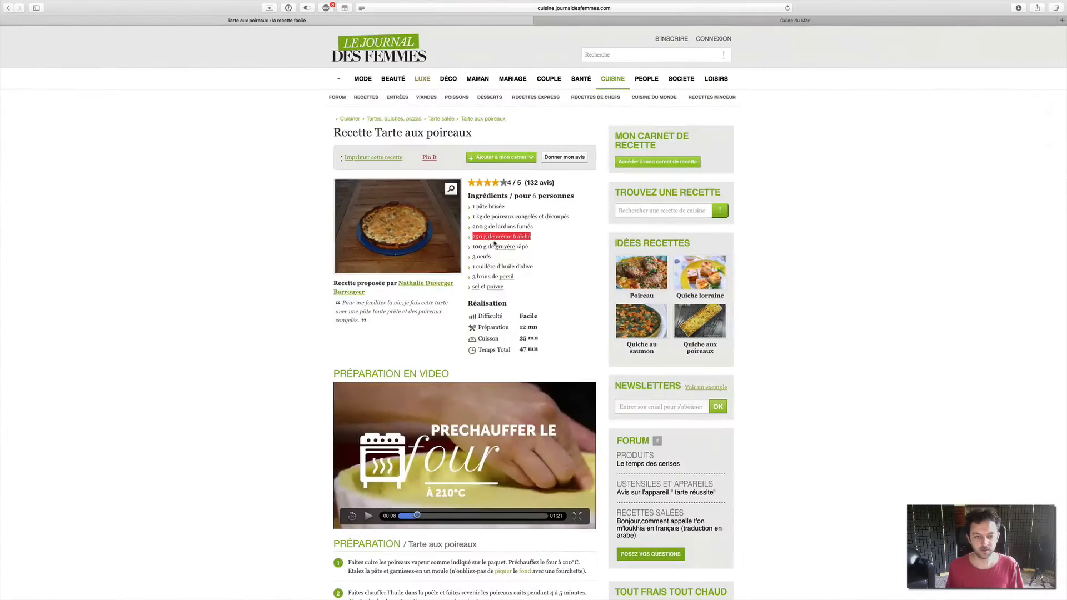
left_click_drag(532, 246, 470, 247)
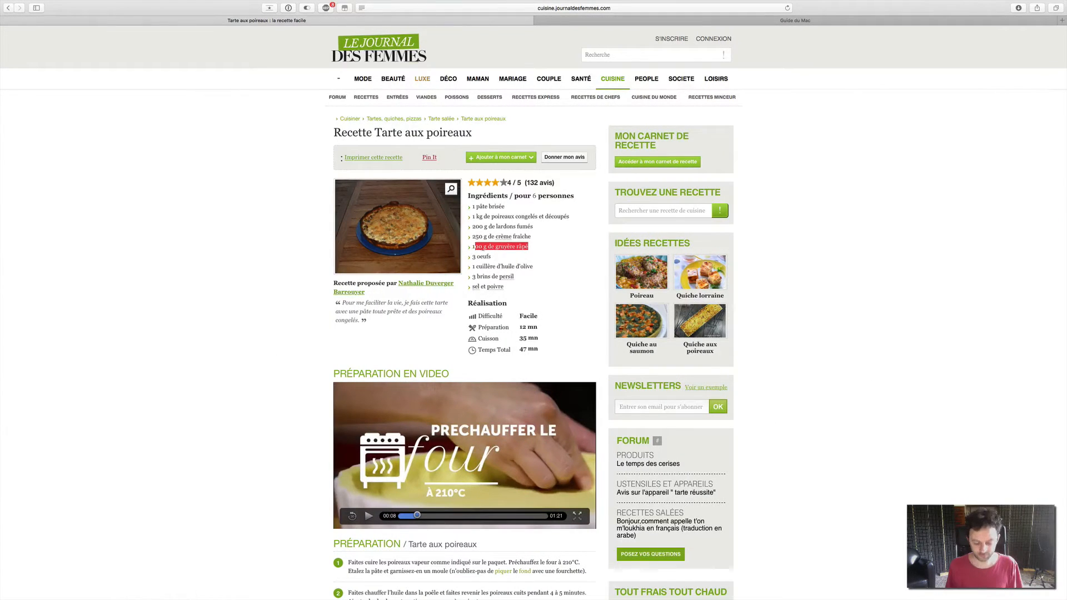
key("super+Tab")
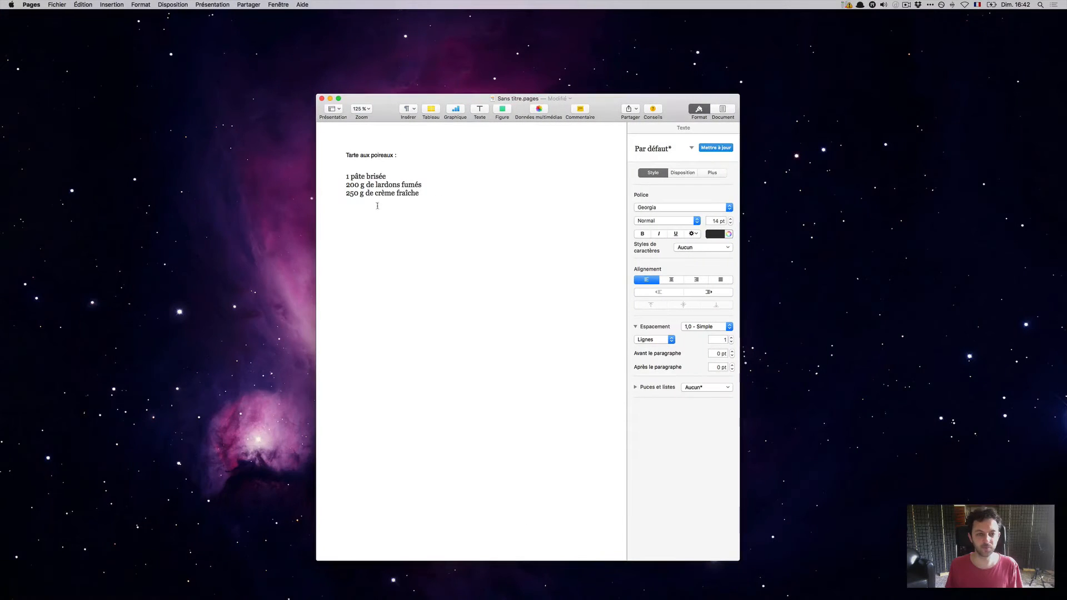
key("super+v")
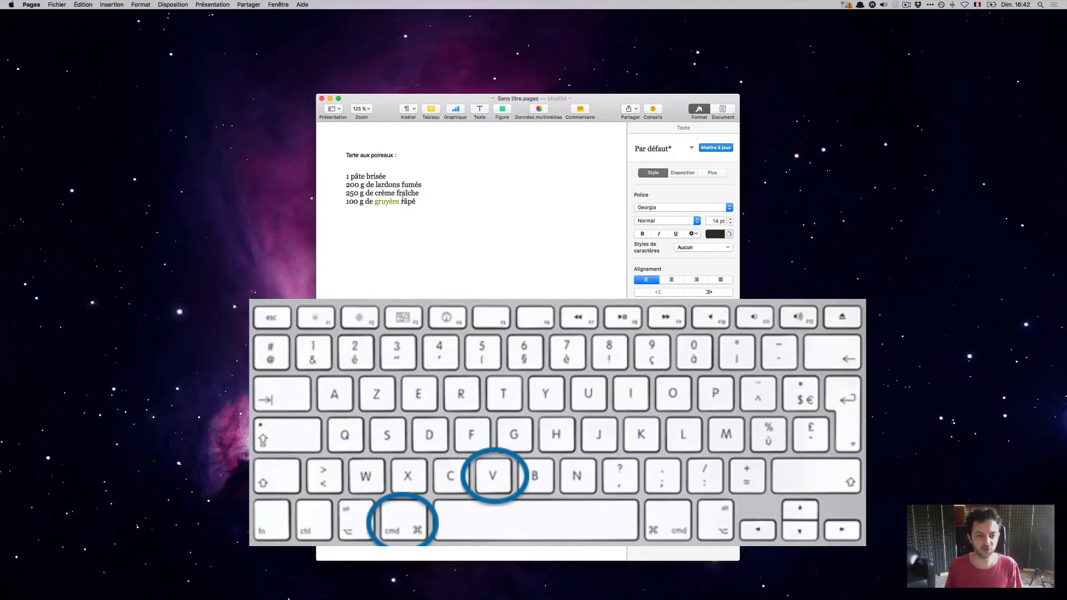
- Apply the Puce list style to the four ingredient lines
left_click_drag(421, 202, 340, 177)
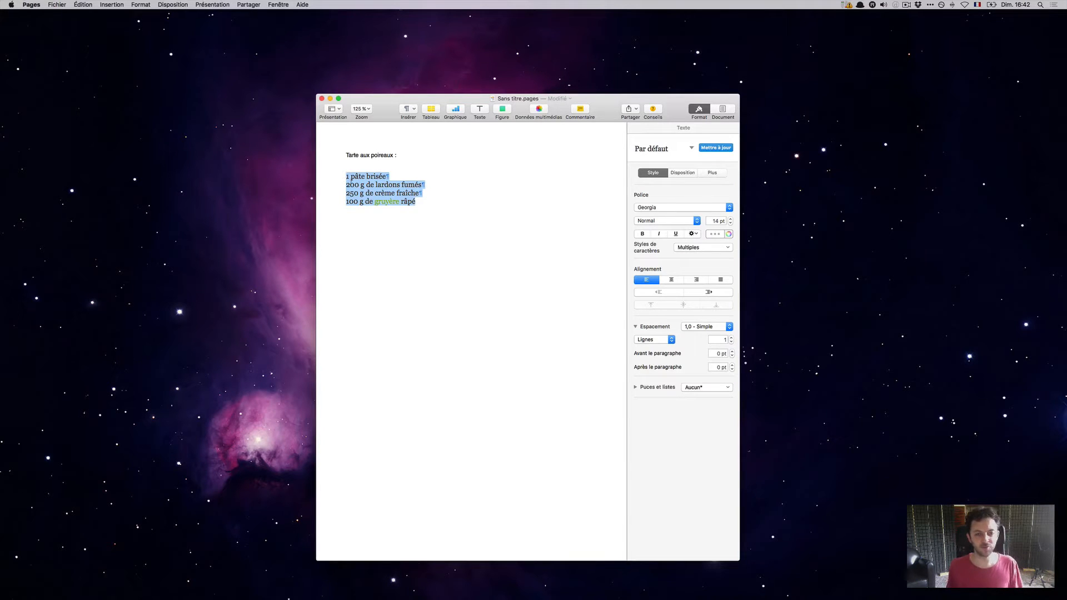
left_click(700, 109)
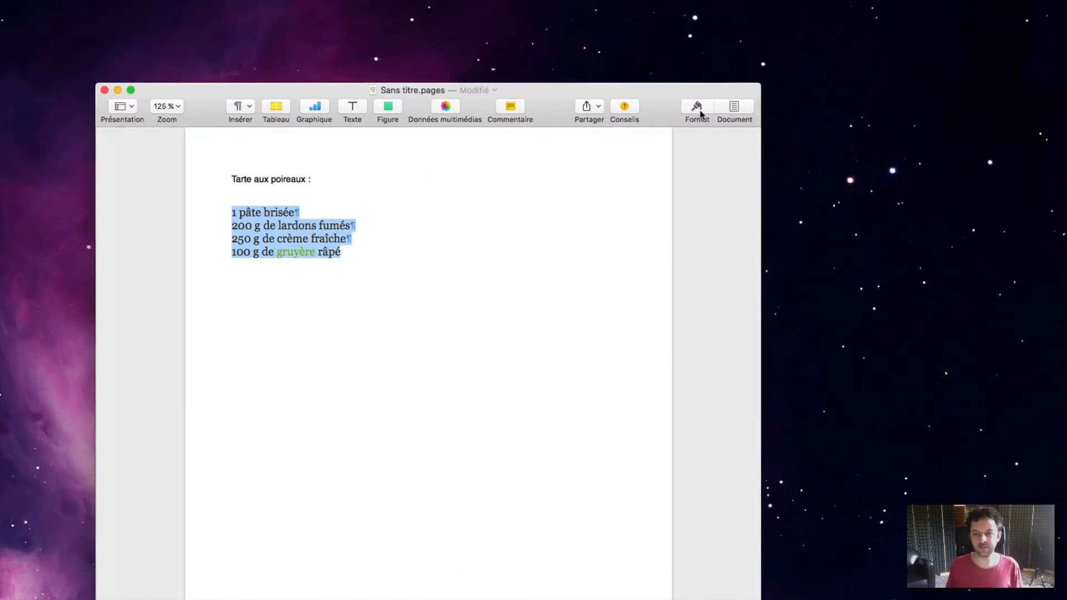
left_click(700, 109)
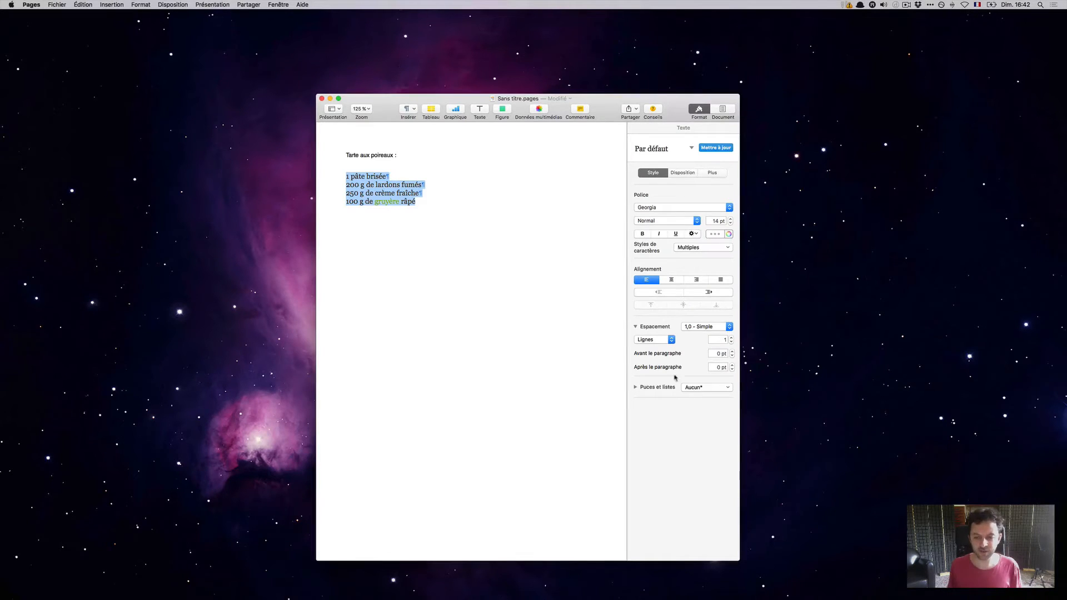
left_click(699, 389)
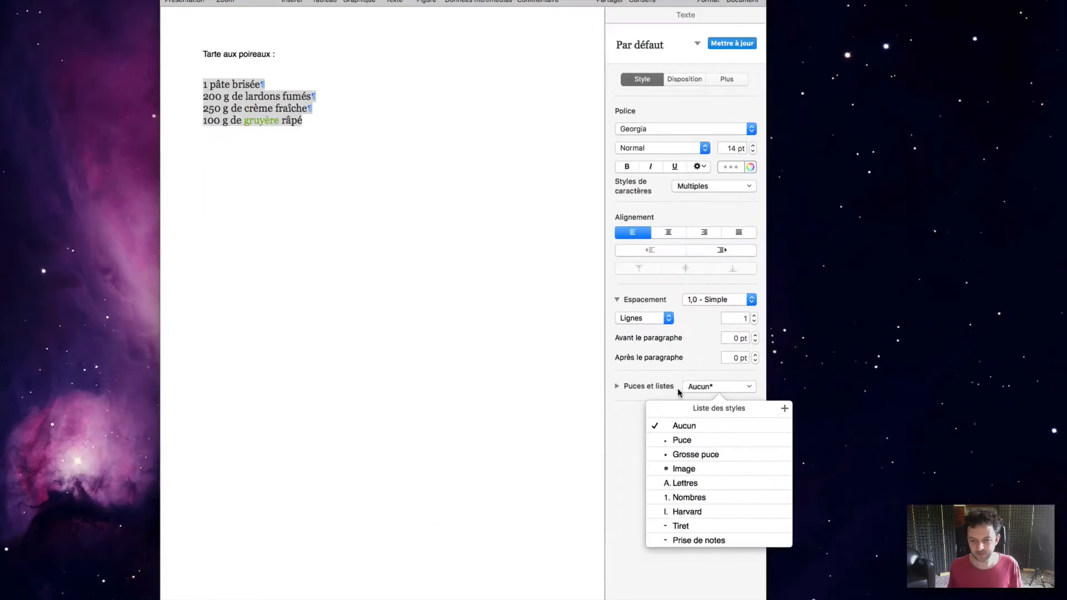
left_click(689, 440)
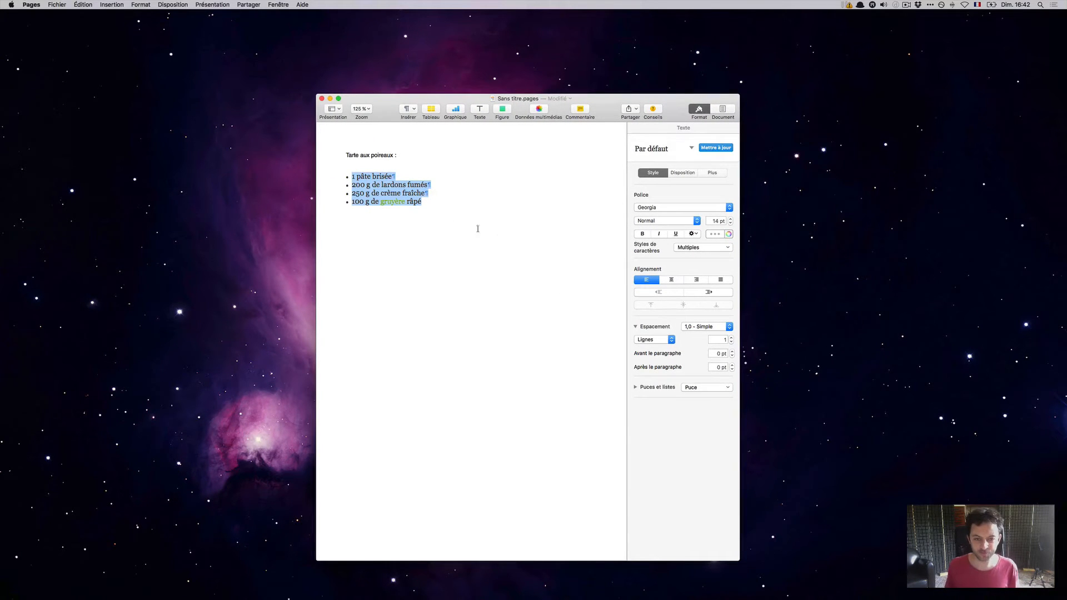
- Increase the font size of the title and the ingredient list to 18 pt
left_click_drag(444, 204, 332, 155)
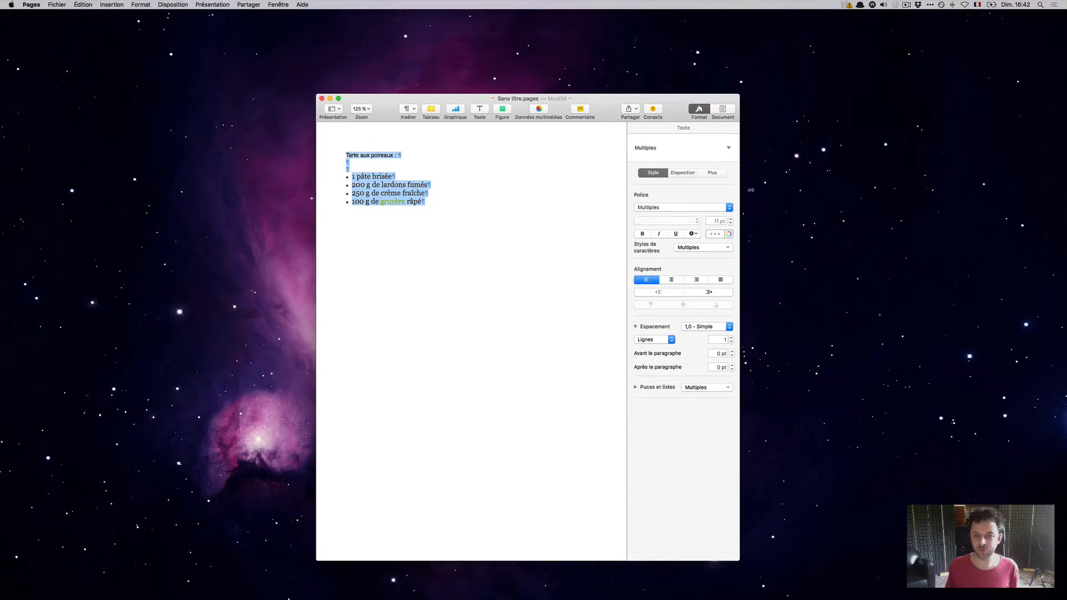
left_click(731, 219)
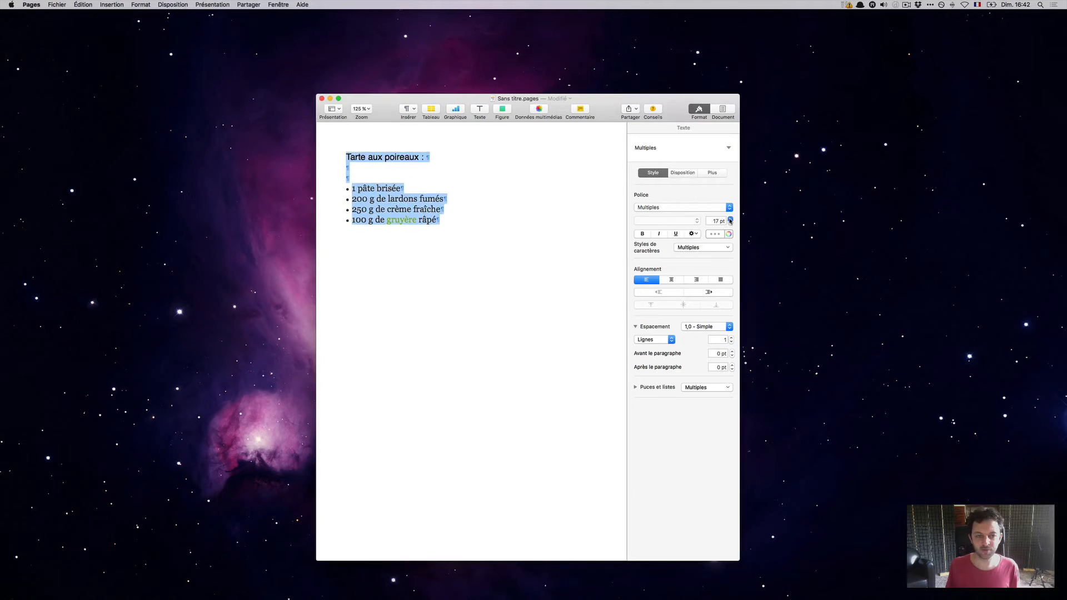
- Set the text indent of the four bulleted ingredient lines to 0,5 cm in the detailed bullet settings
left_click_drag(454, 248, 353, 192)
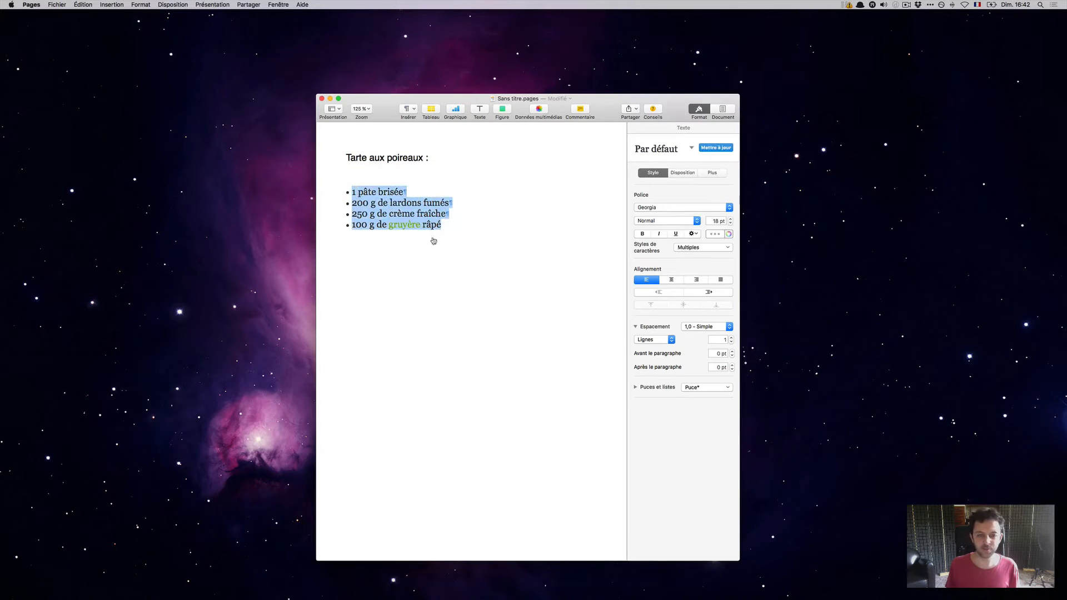
left_click(693, 387)
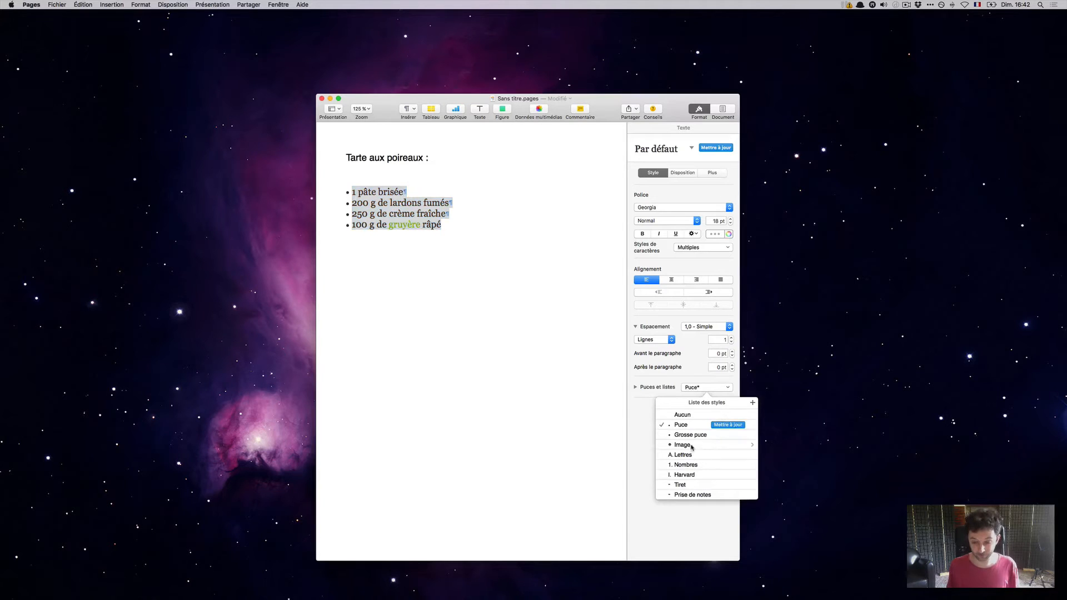
left_click(652, 381)
left_click(636, 389)
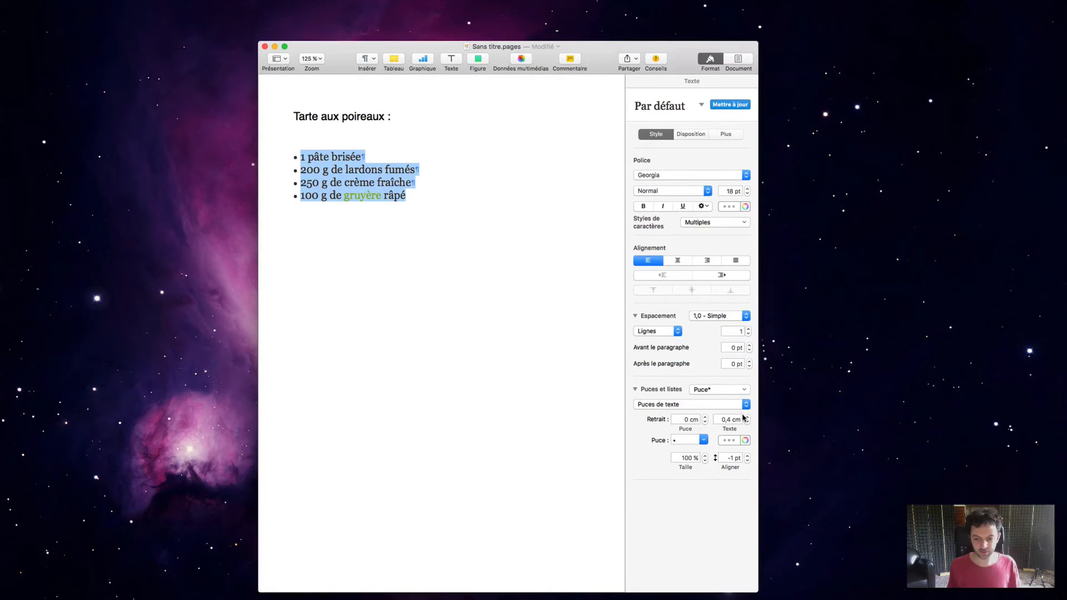
left_click(748, 417)
left_click(747, 417)
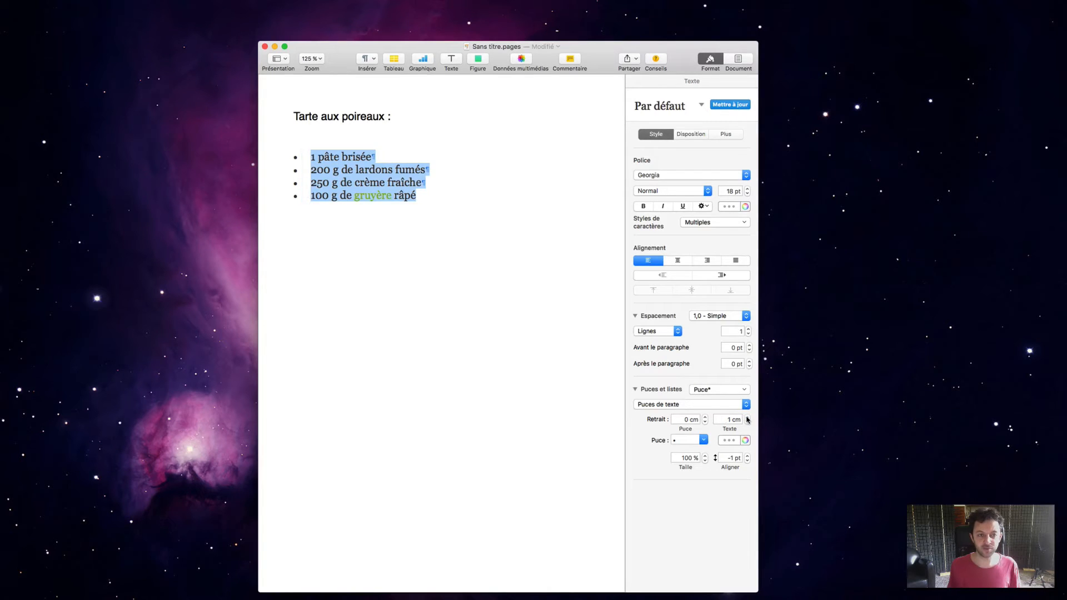
left_click(748, 418)
left_click(748, 417)
left_click(747, 417)
left_click(747, 418)
left_click(747, 423)
left_click(748, 423)
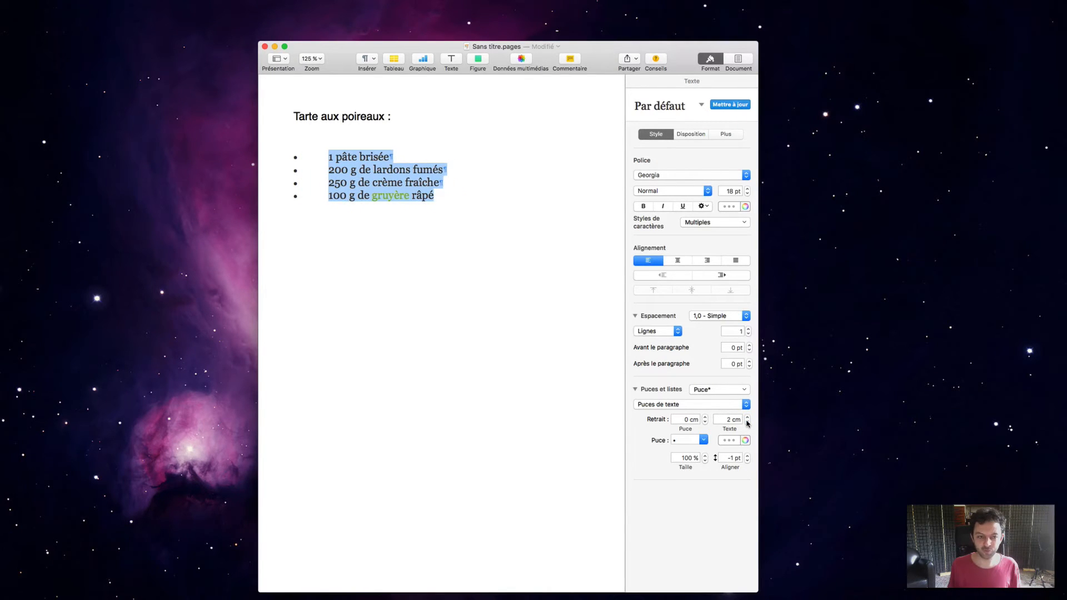
left_click(748, 423)
left_click(747, 423)
left_click(748, 423)
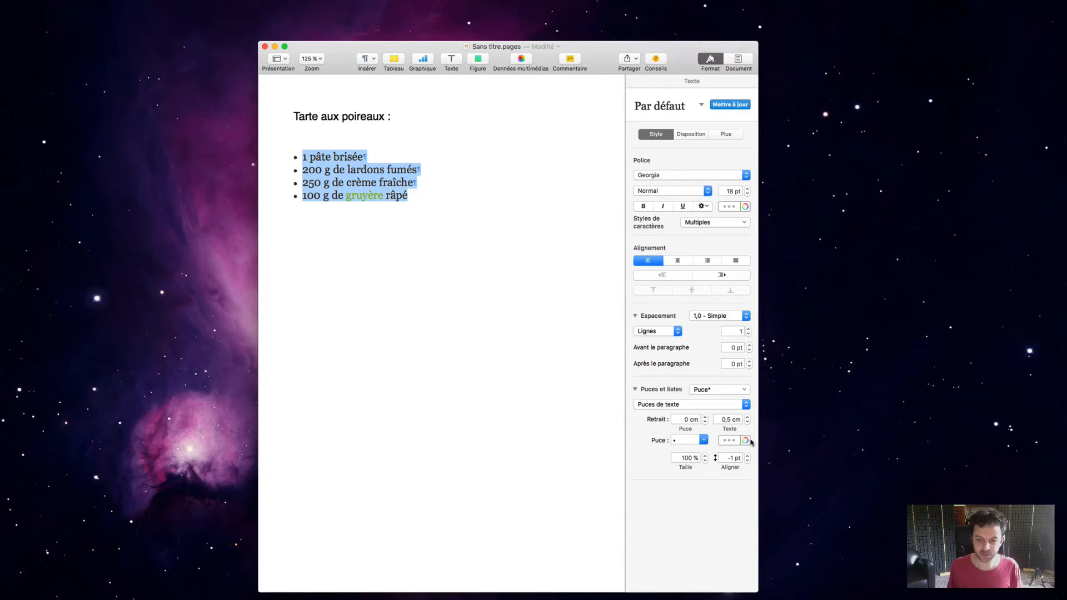
- Change the bullet colour of the ingredient list to red using the colour wheel
left_click(745, 440)
left_click_drag(1034, 8, 787, 171)
left_click(845, 248)
left_click_drag(830, 248, 867, 255)
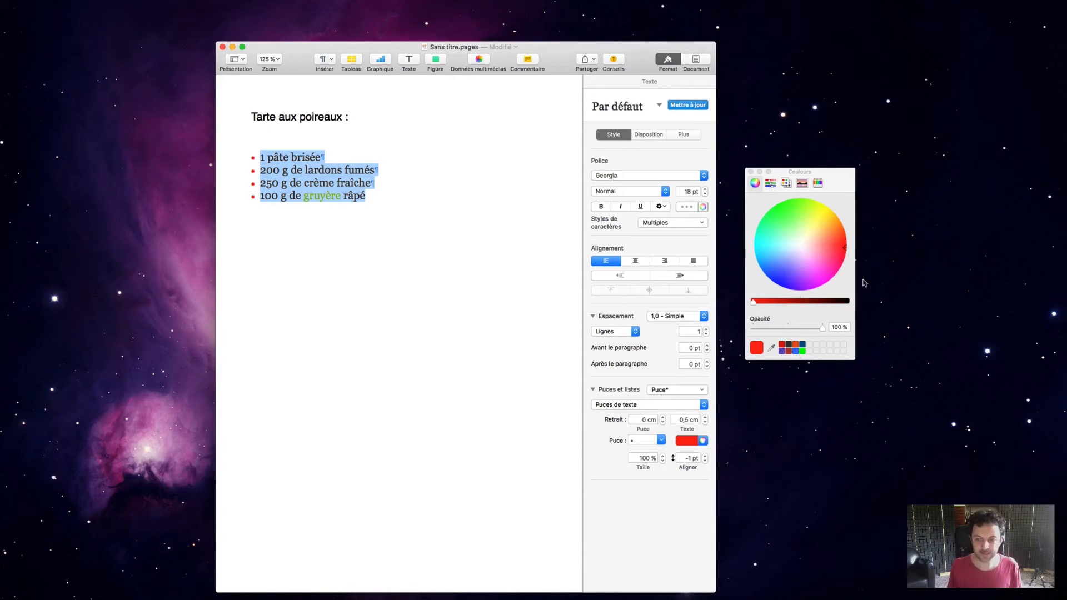
- Darken the bullet colour of the ingredient list to black and apply the Image list style to its four lines
left_click_drag(846, 301, 862, 304)
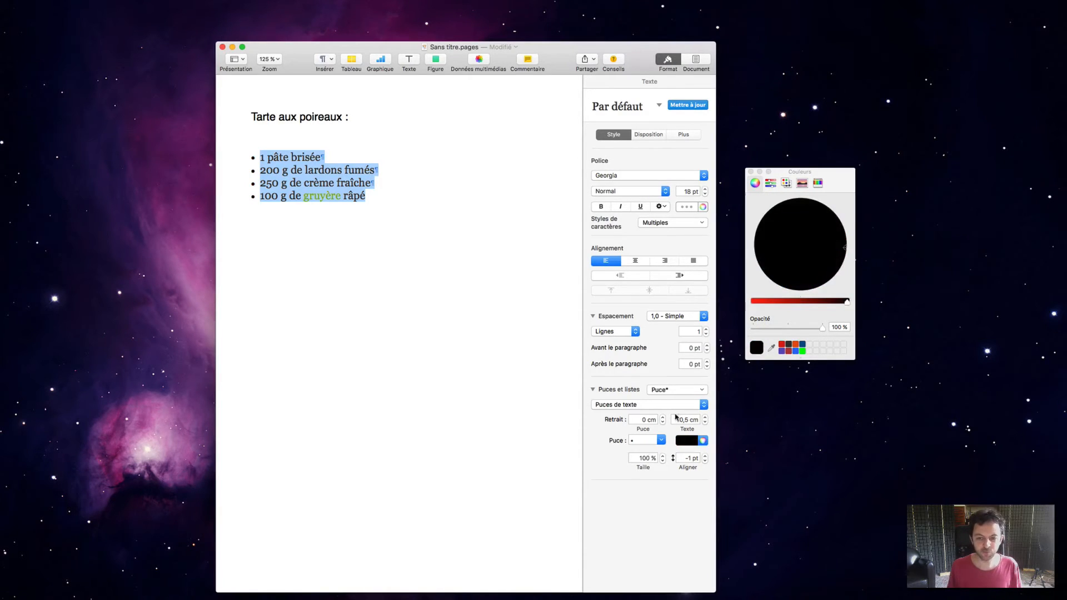
left_click(687, 393)
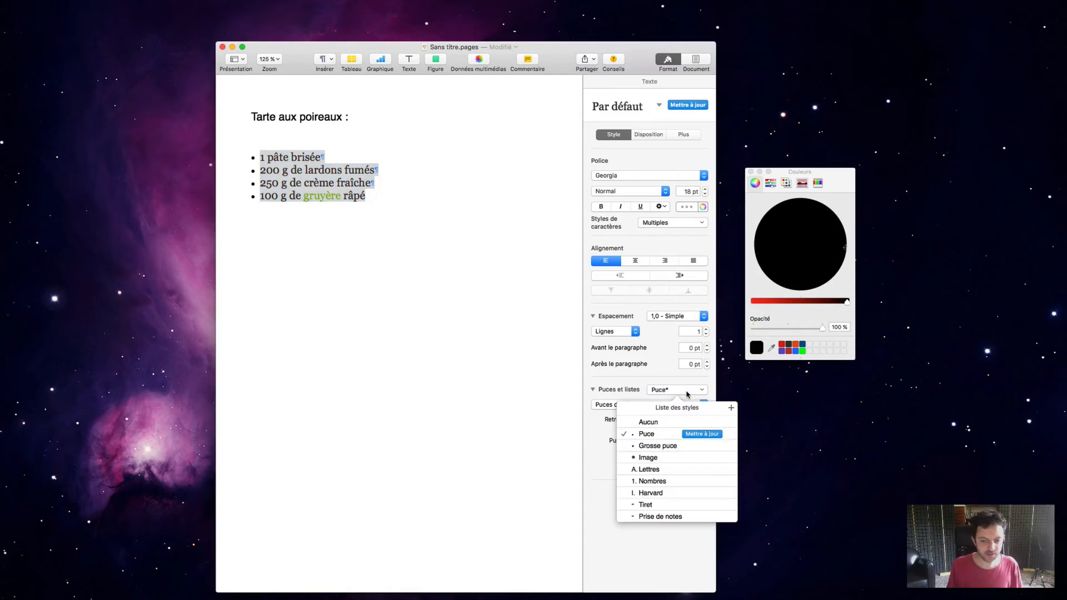
left_click(651, 457)
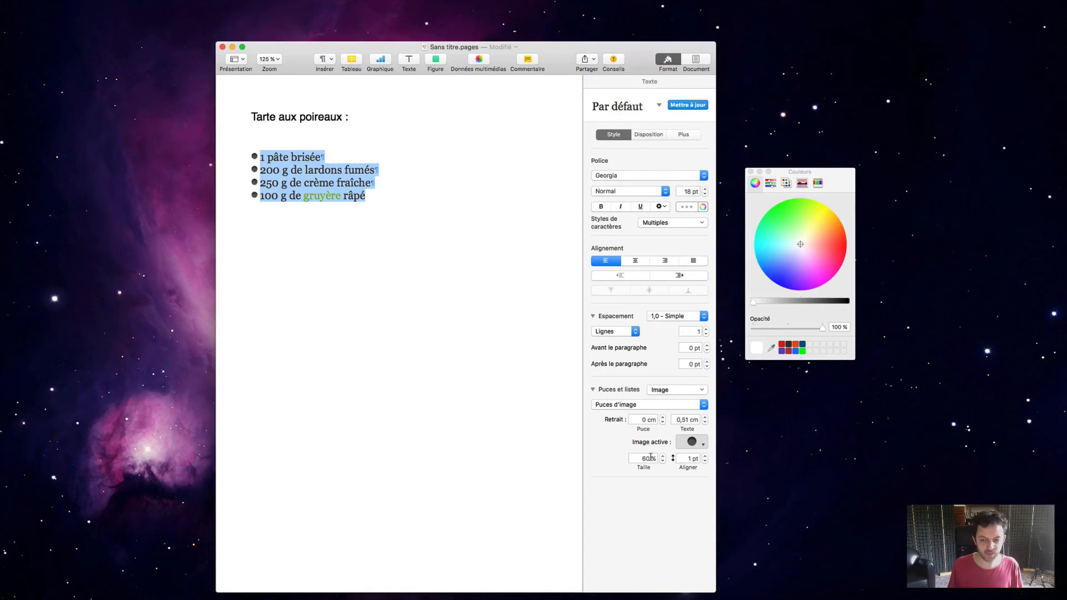
- Try a black round spiky image for the ingredient bullets, and replace it with the grey triangle image
left_click(697, 445)
left_click(701, 504)
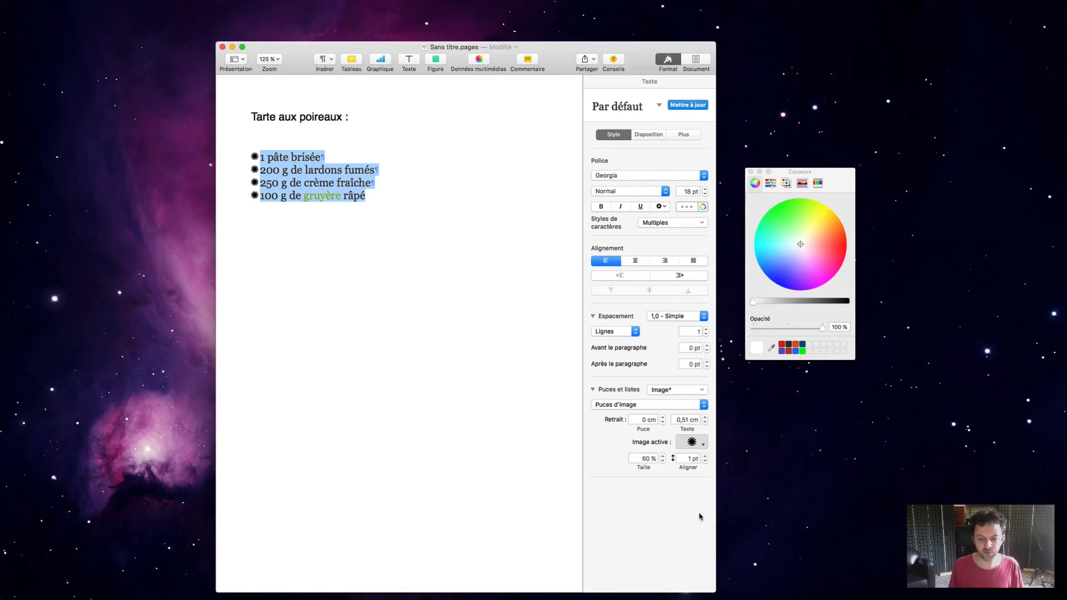
left_click(695, 443)
scroll(676, 526, "down", 10)
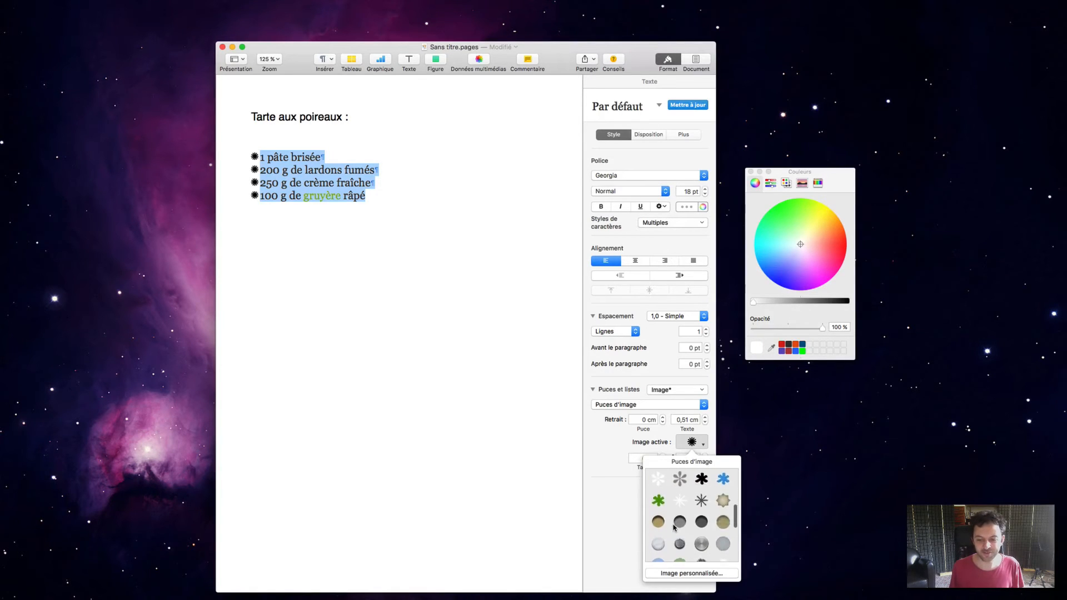
scroll(676, 526, "down", 2)
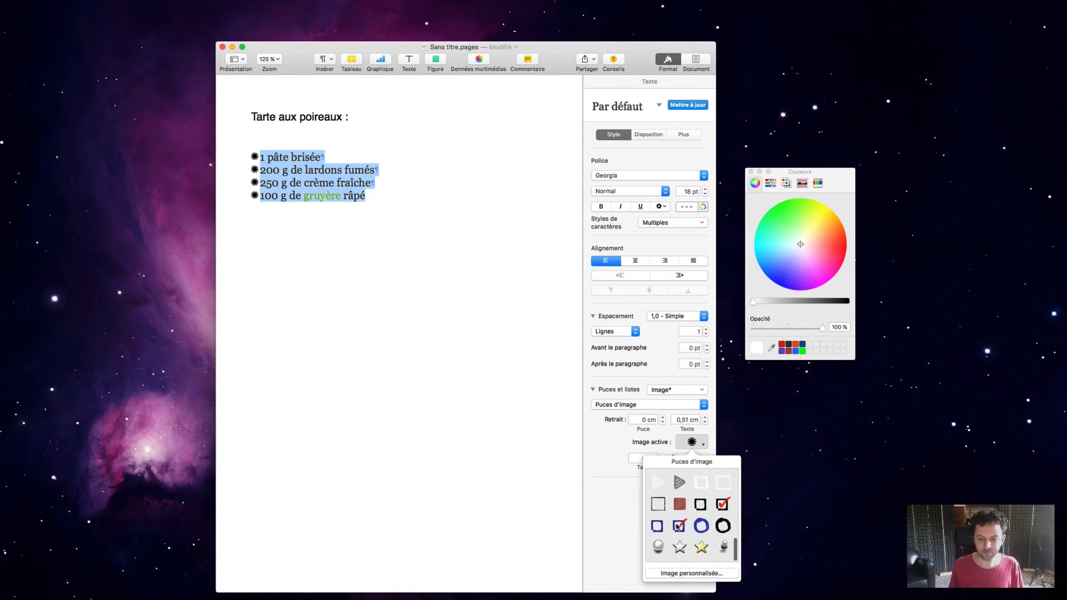
left_click(681, 490)
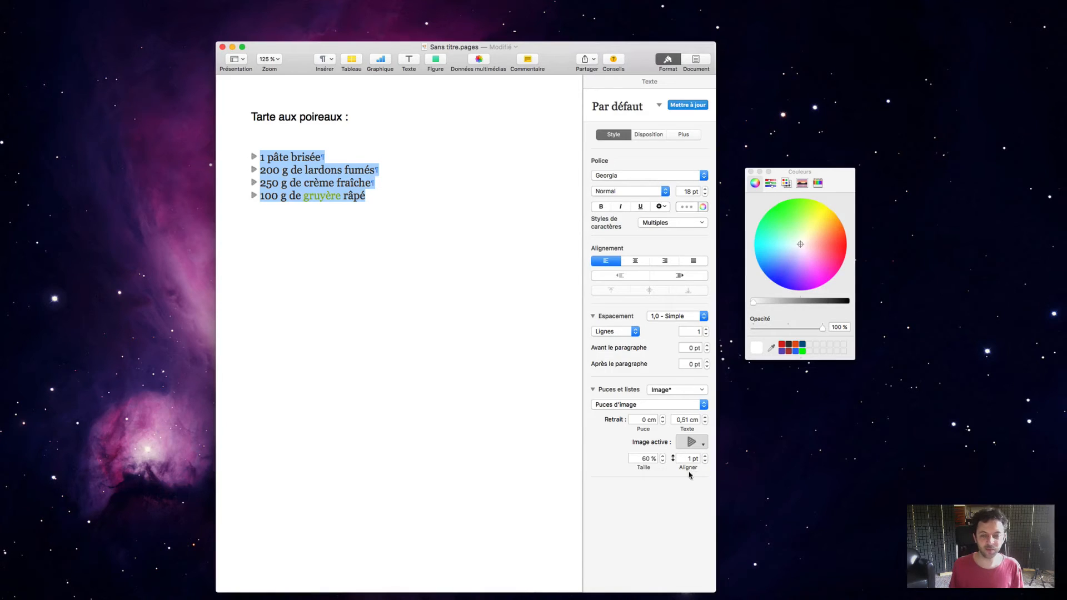
- Apply the Prise de notes list style to the ingredient lines and reduce the bullet size to 111 %
left_click(678, 390)
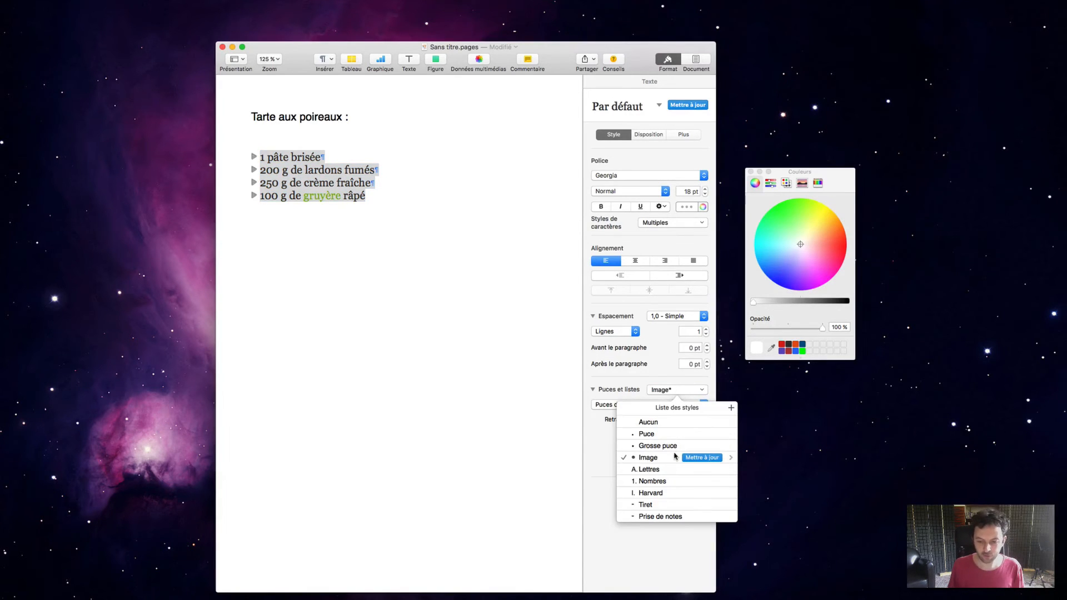
left_click(659, 517)
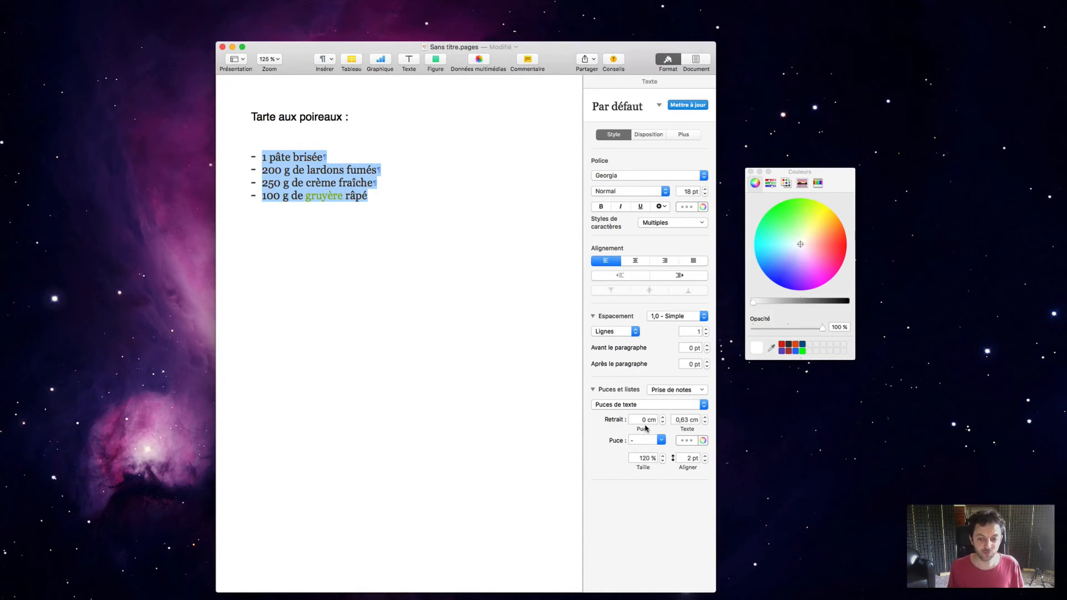
left_click(662, 461)
left_click(663, 460)
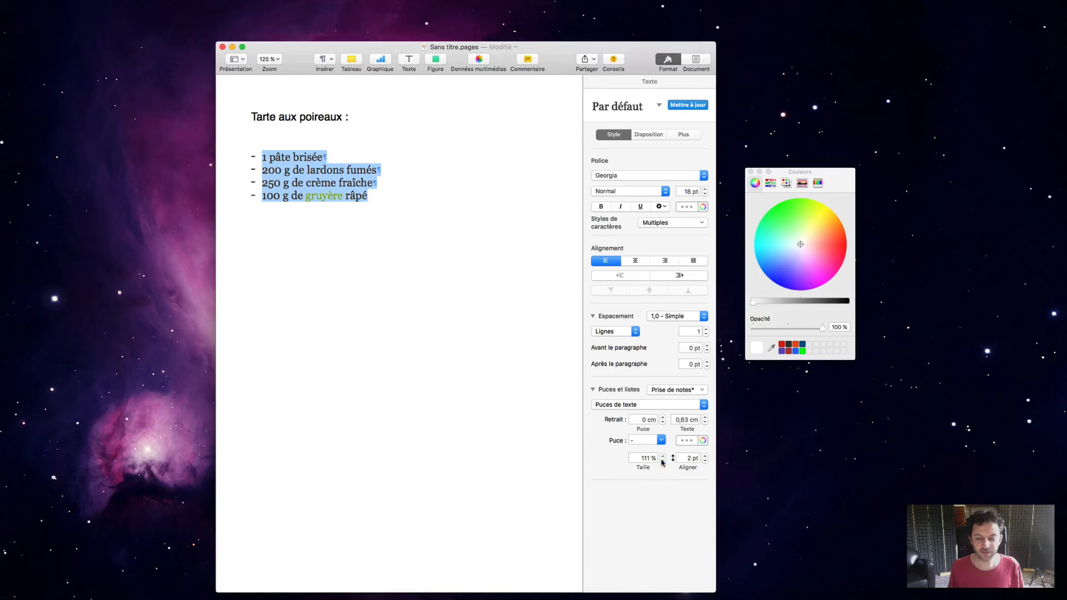
- Try the Image list style on the ingredient lines, and switch them back to the Puce style
left_click(704, 404)
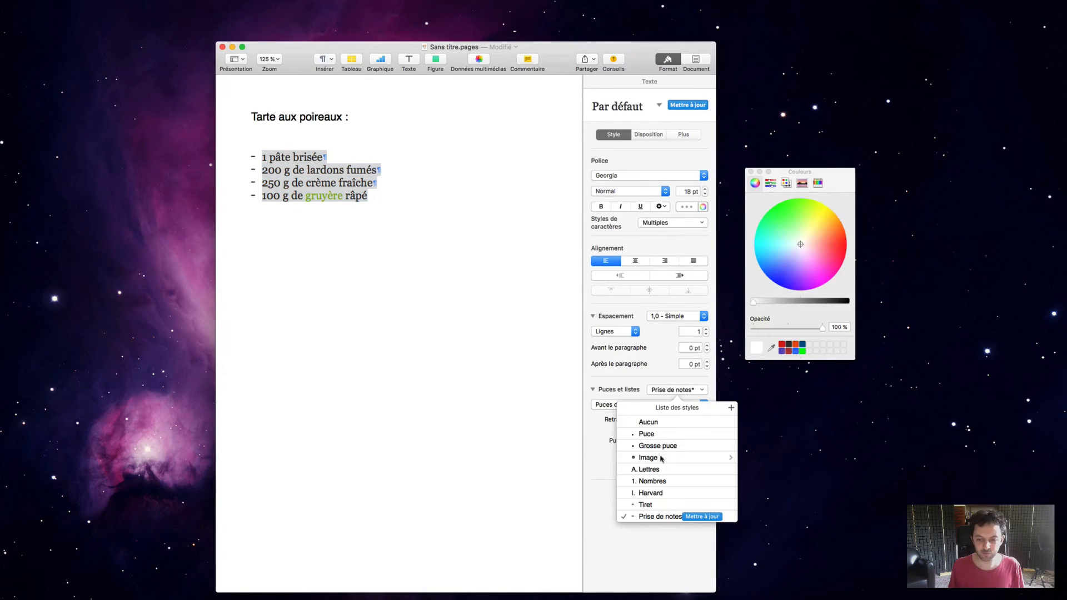
left_click(658, 463)
left_click(670, 393)
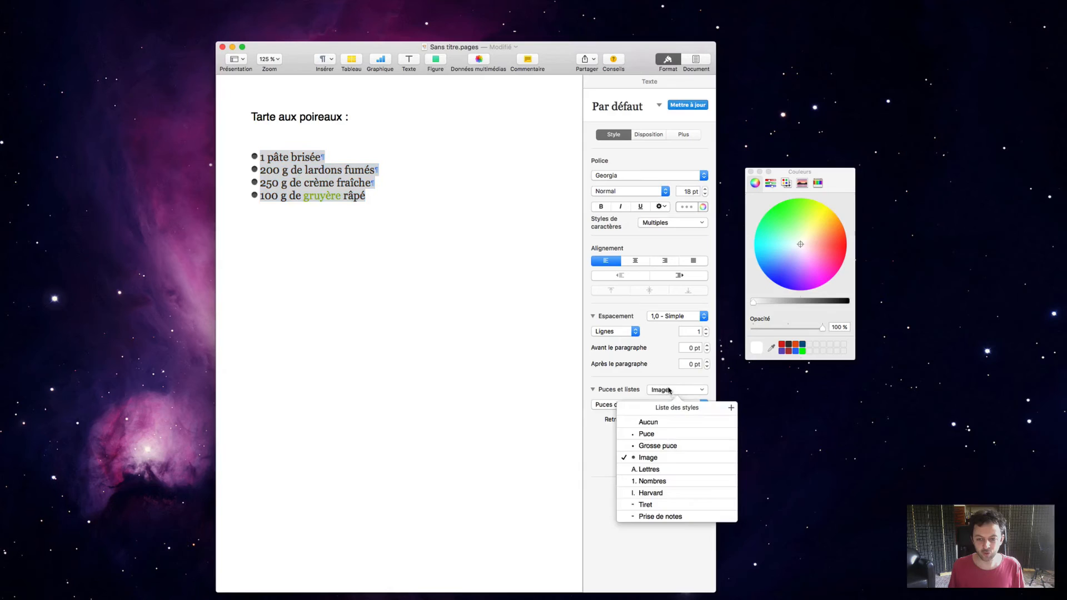
left_click(646, 434)
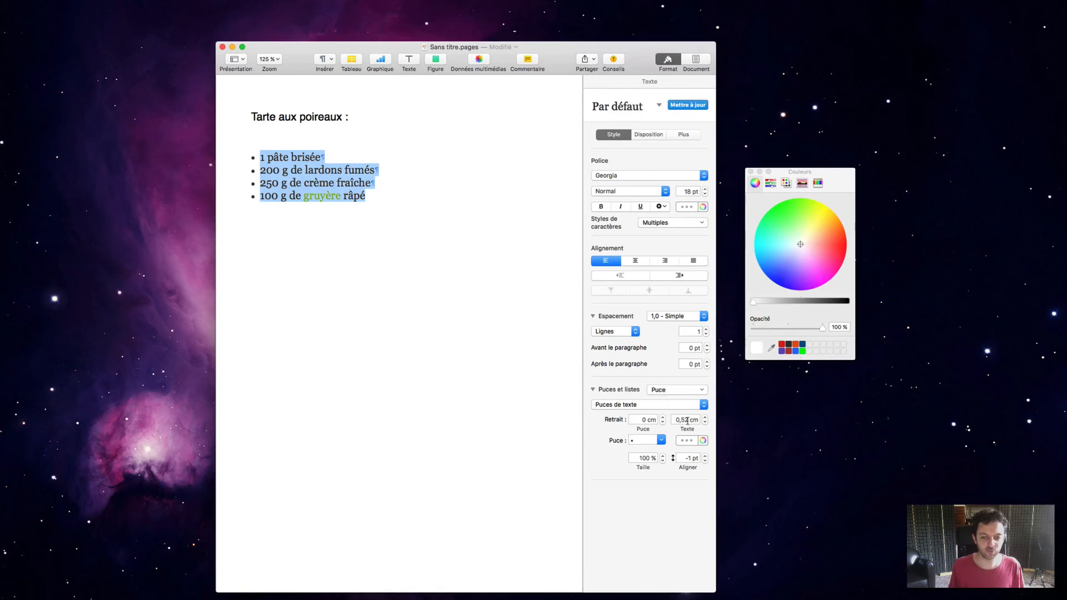
- Try a bullet indent of 1,5 cm, return it to 0 cm, and set the ingredient lines' text indent to 1 cm
left_click(663, 418)
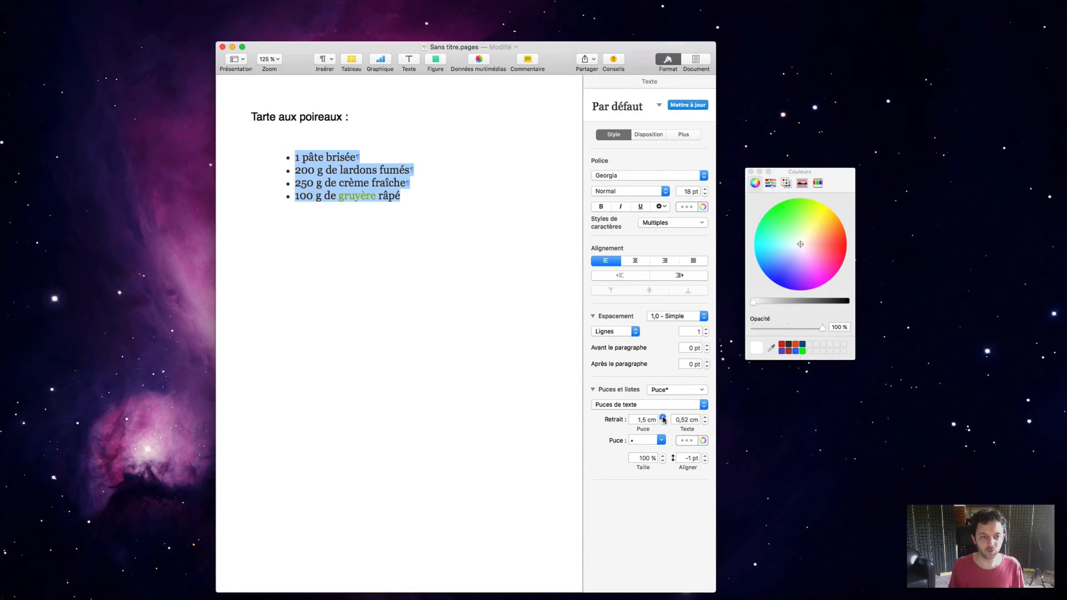
left_click(663, 424)
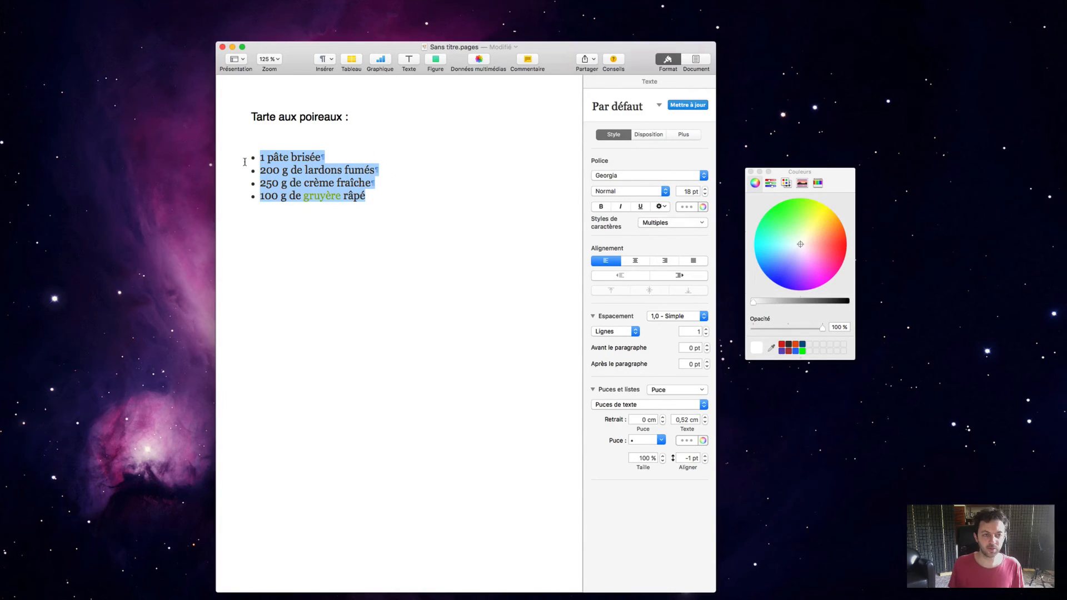
left_click(705, 418)
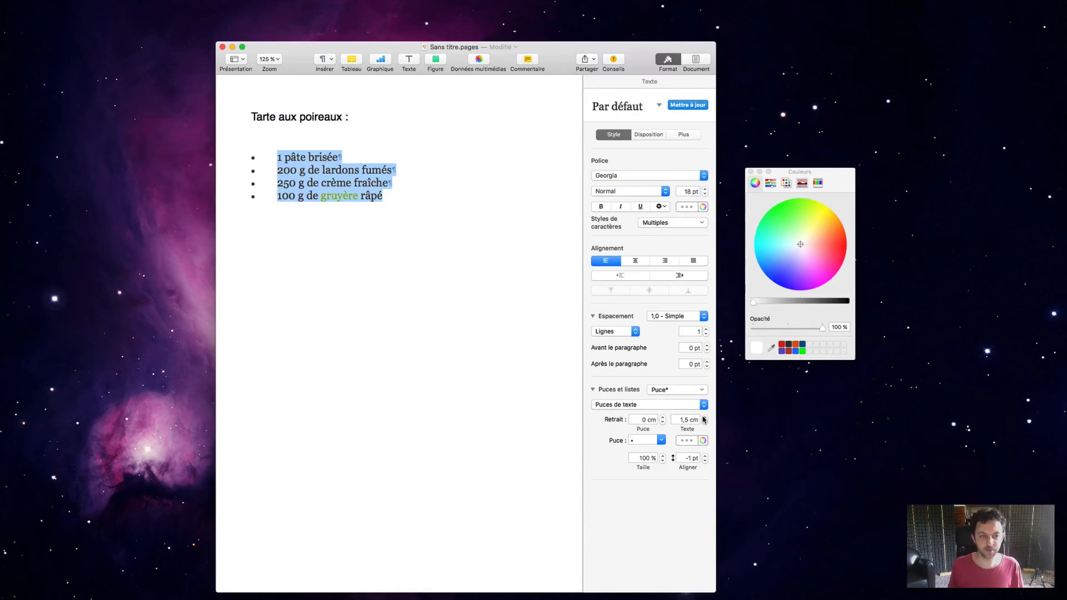
left_click(705, 423)
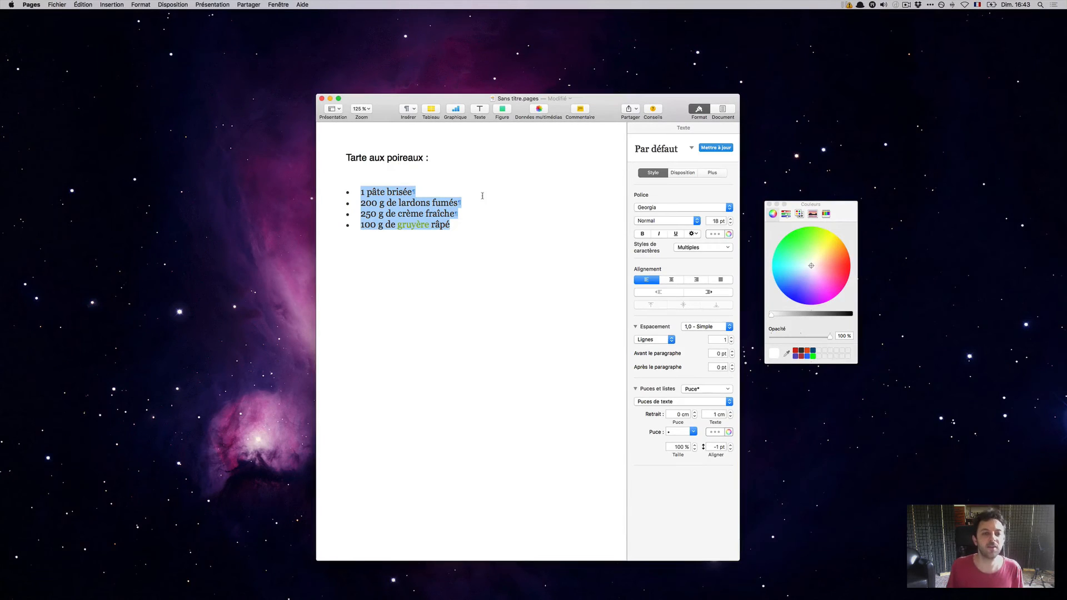
- Deselect the ingredient list and start saving the document, choosing the Pages folder in iCloud Drive as its location
left_click_drag(422, 98, 344, 91)
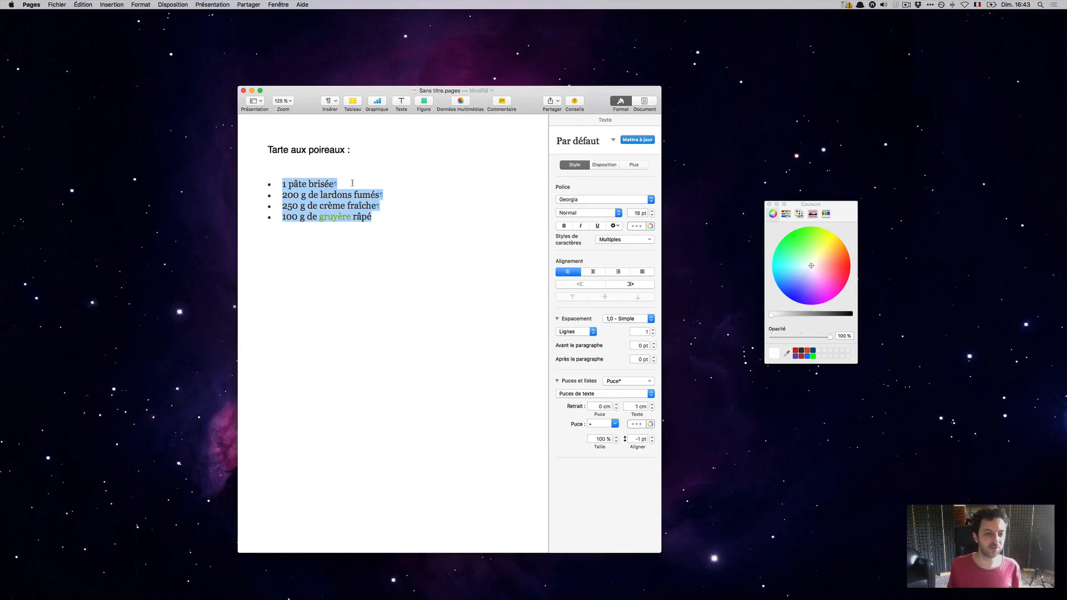
left_click(350, 183)
left_click(57, 4)
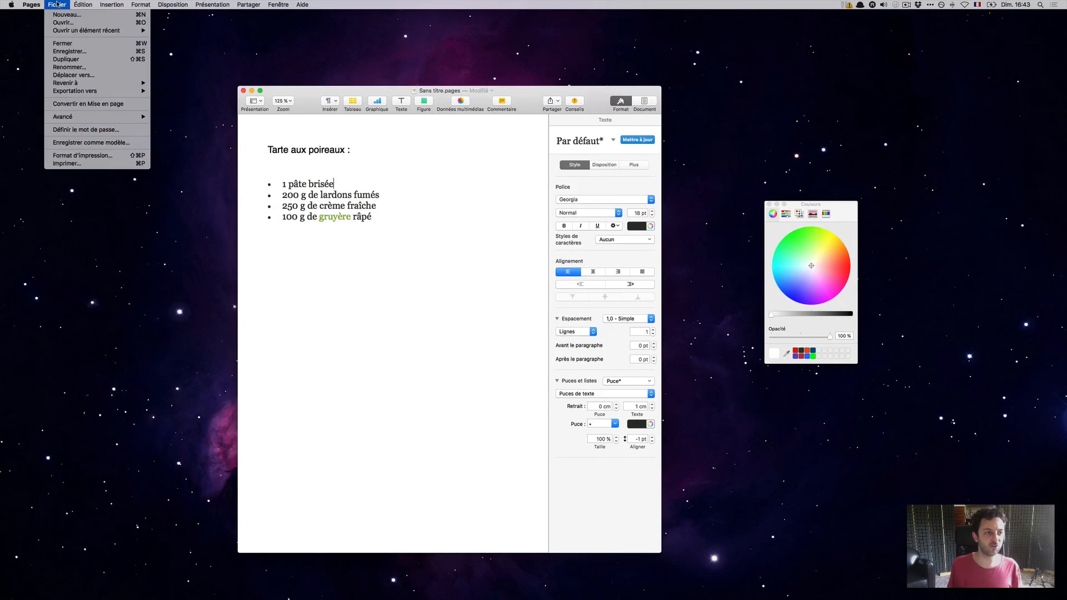
left_click(65, 52)
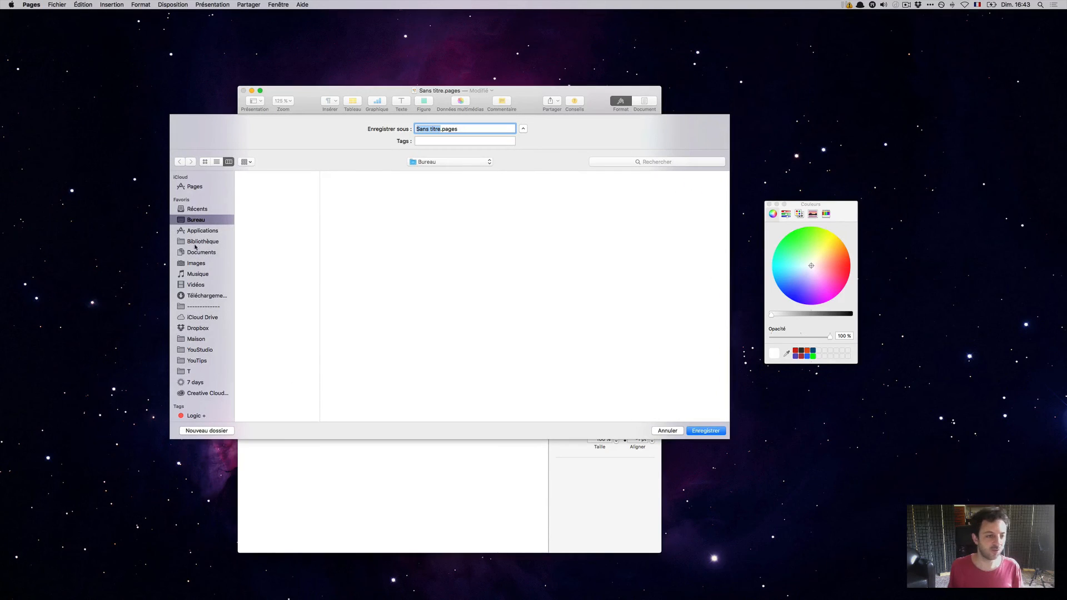
left_click(194, 254)
left_click(204, 232)
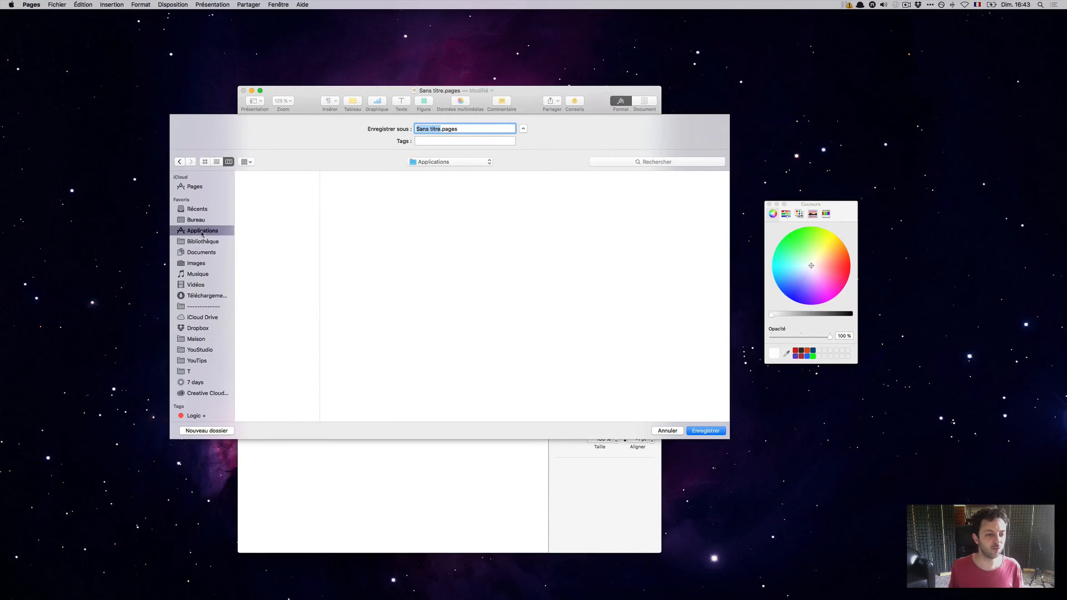
left_click(203, 317)
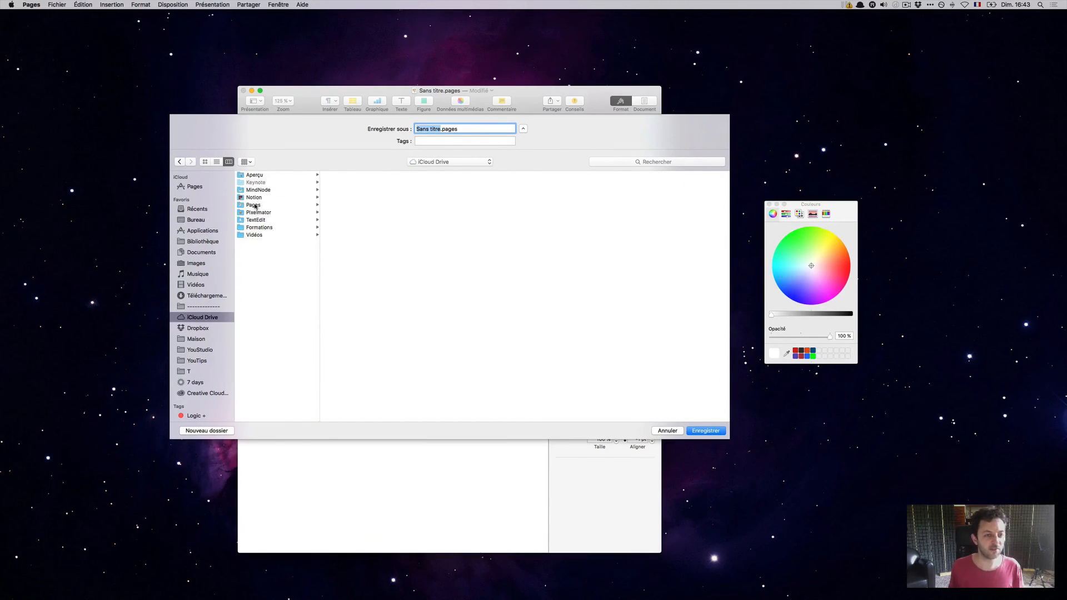
left_click(254, 205)
- Name the document "Tarte aux poireaux" and save it
left_click(441, 129)
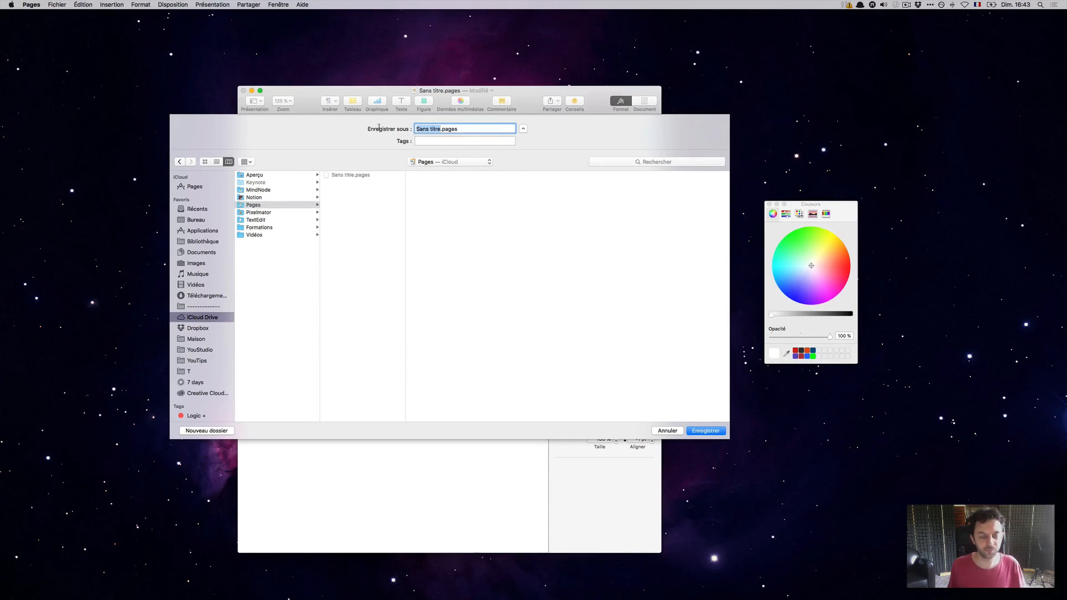
type("Tarte ")
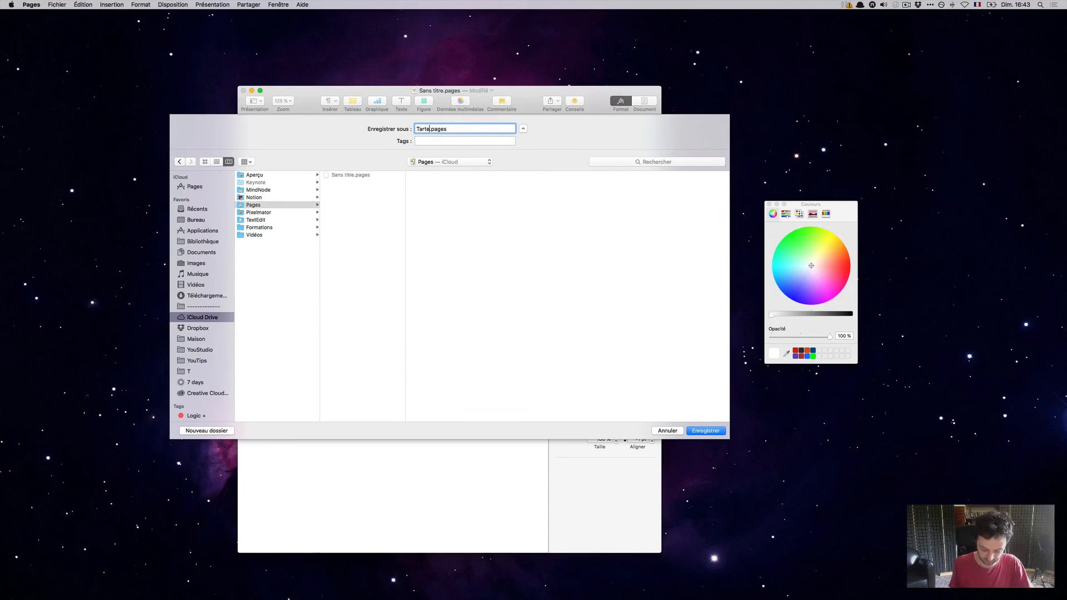
type("aux poires")
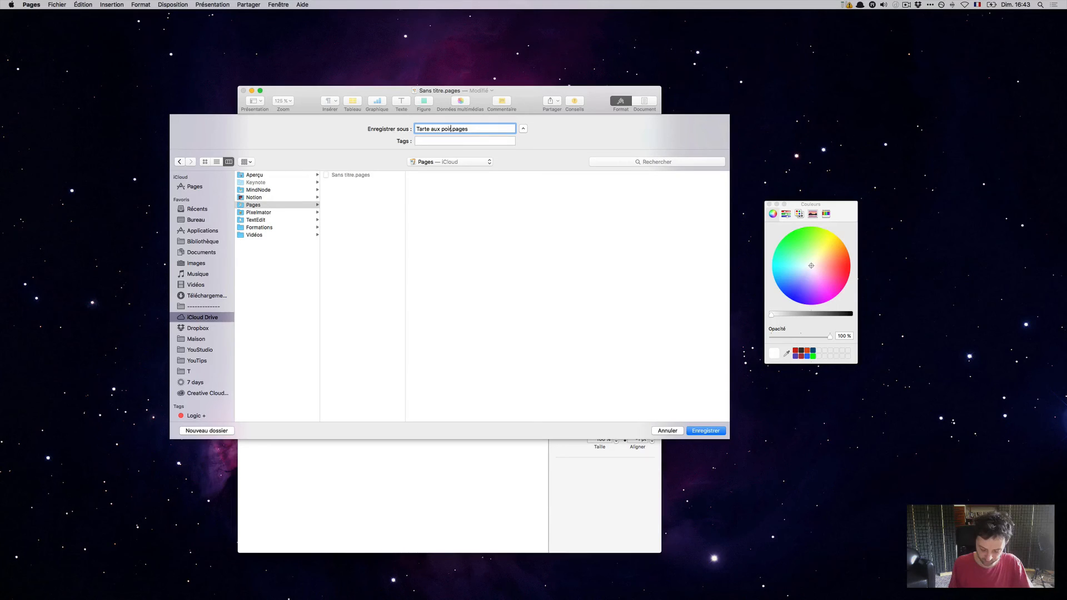
type("ux")
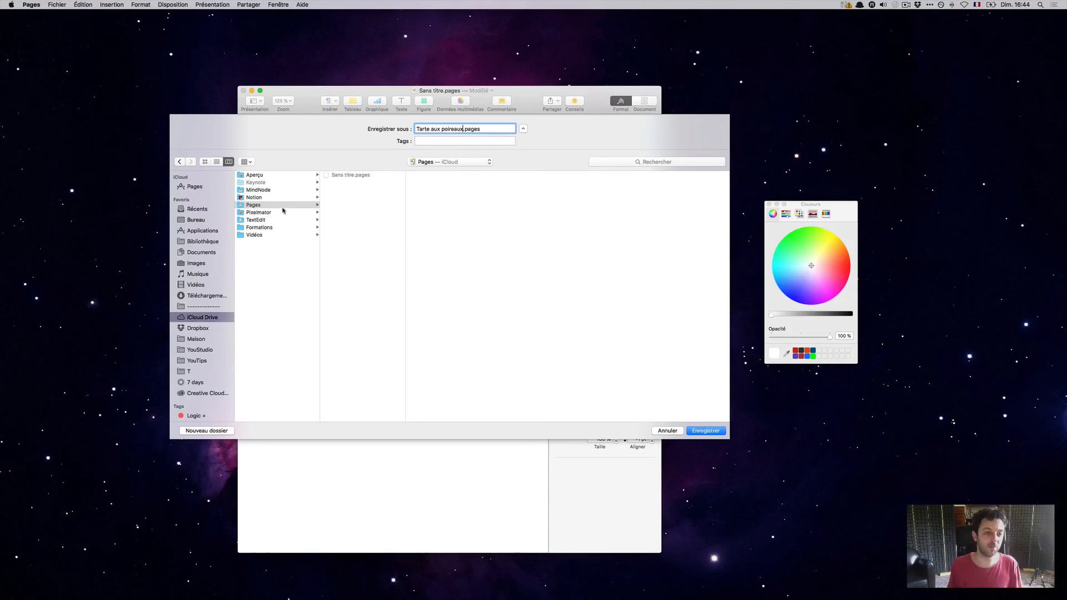
left_click(704, 432)
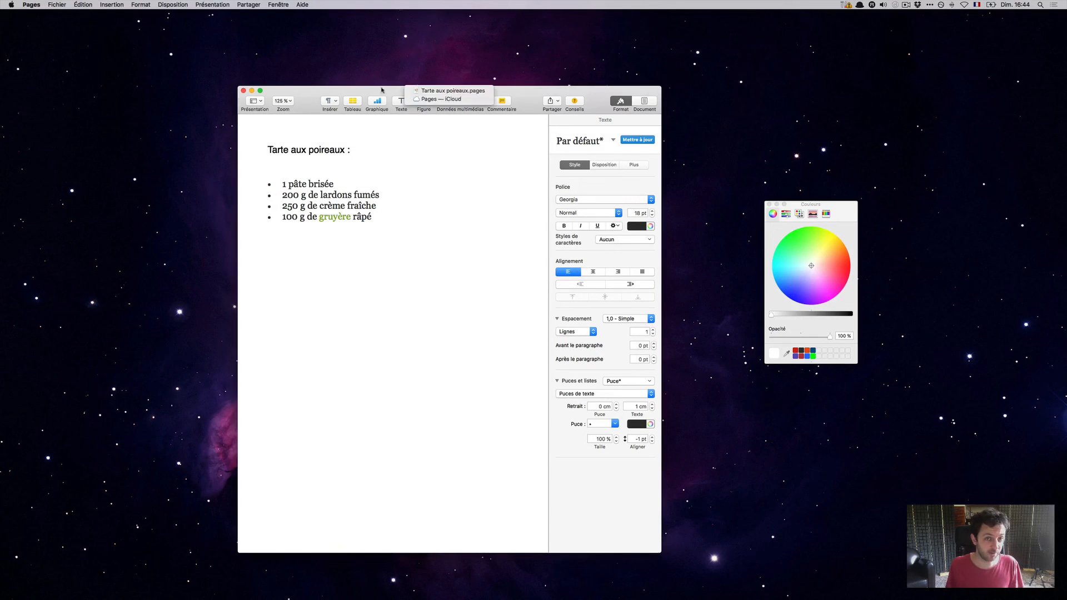
left_click_drag(360, 90, 340, 83)
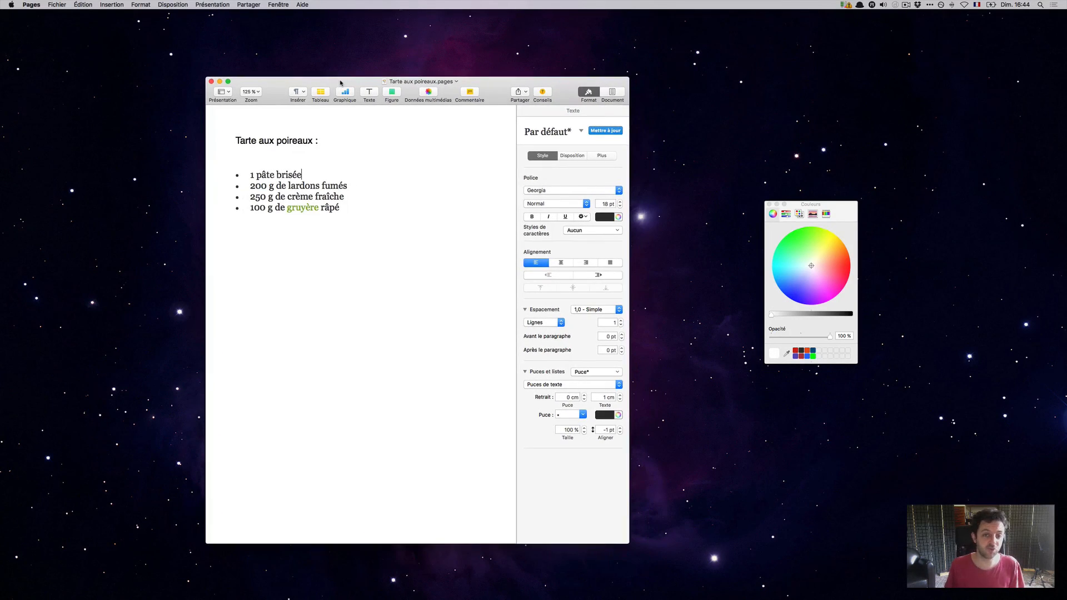